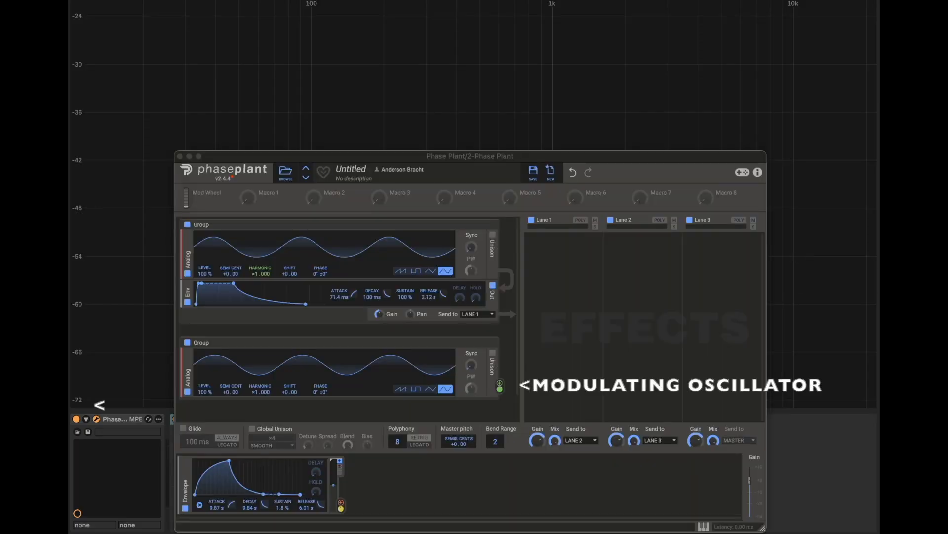
{"action": "mouse_move", "coordinate": [343, 508]}
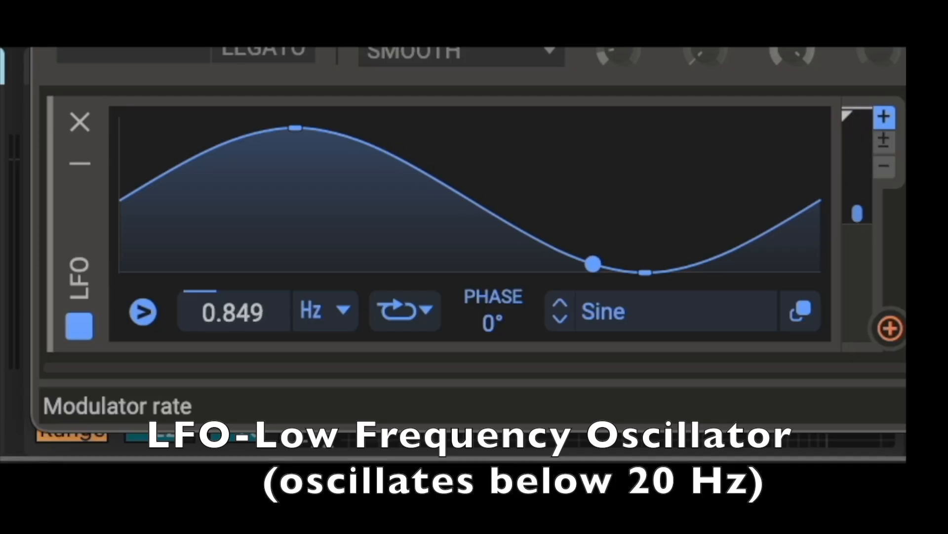
{"action": "left_click_drag", "start_coordinate": [227, 312], "coordinate": [228, 342]}
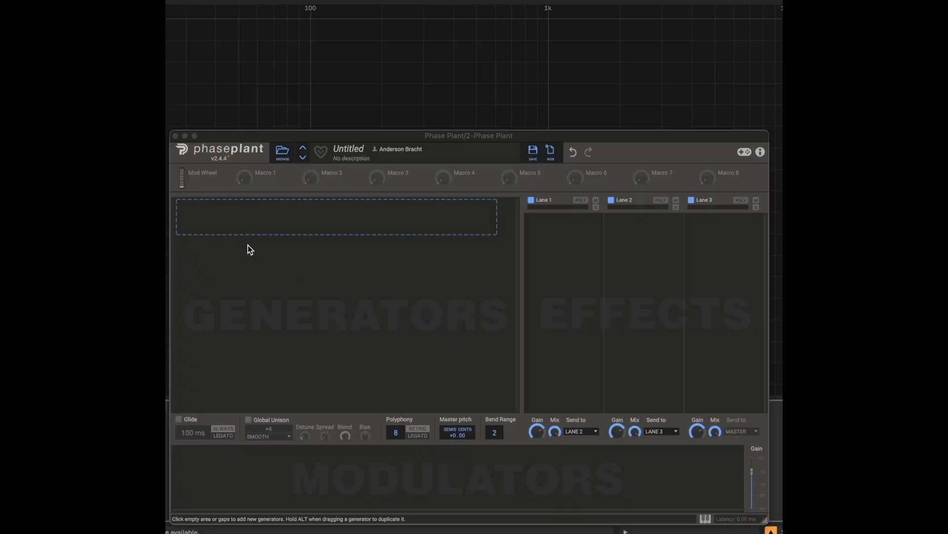
- Add an Analog oscillator to the generators, lower the keyboard octave and play test notes
{"action": "left_click", "coordinate": [195, 209]}
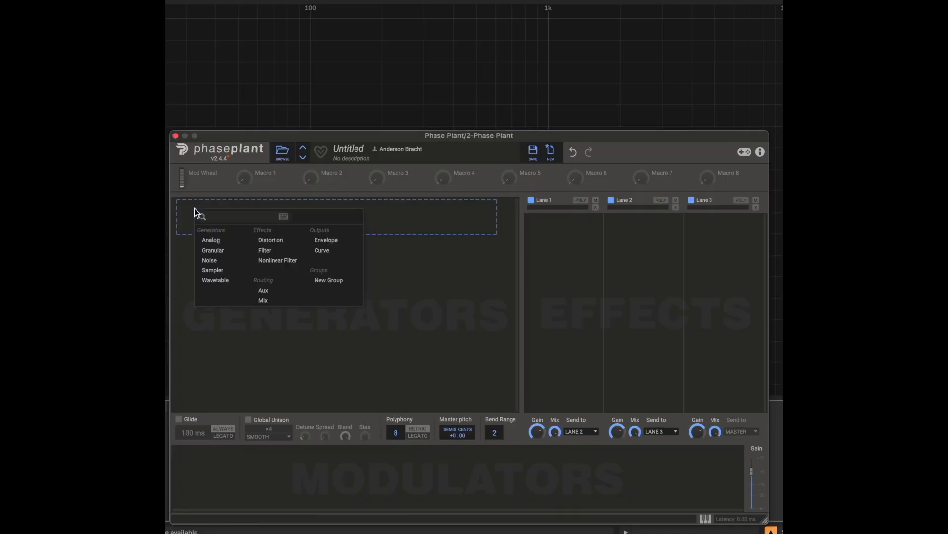
{"action": "left_click", "coordinate": [210, 242]}
{"action": "key", "text": "s"}
{"action": "key", "text": "z"}
{"action": "key", "text": "s"}
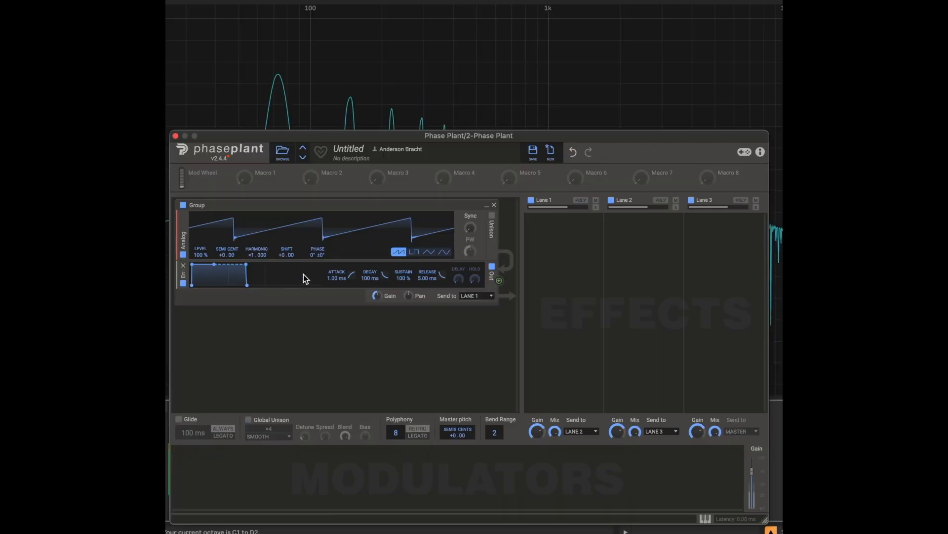
- Try the Analog oscillator's saw, pulse and triangle waveforms and set it to the sine wave
{"action": "left_click", "coordinate": [414, 252]}
{"action": "key", "text": "s"}
{"action": "left_click", "coordinate": [430, 253]}
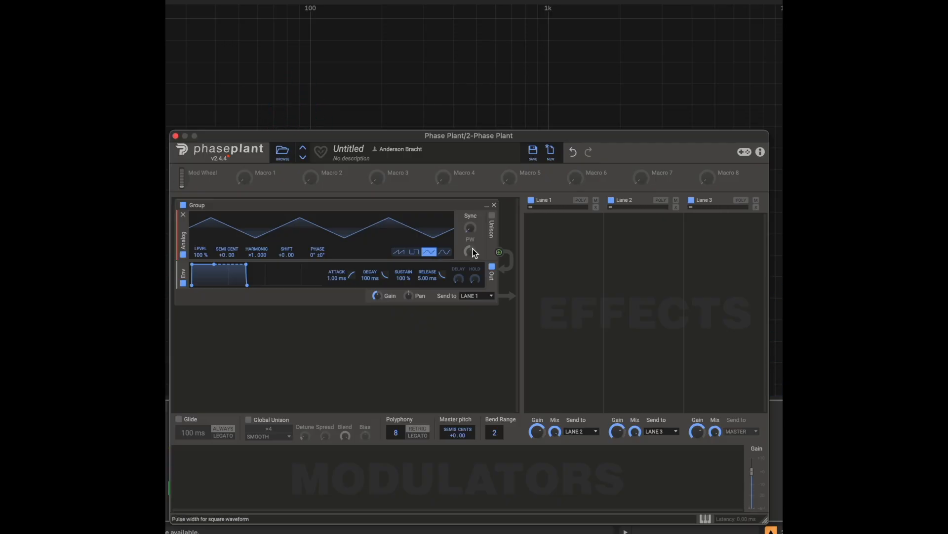
{"action": "left_click", "coordinate": [401, 253]}
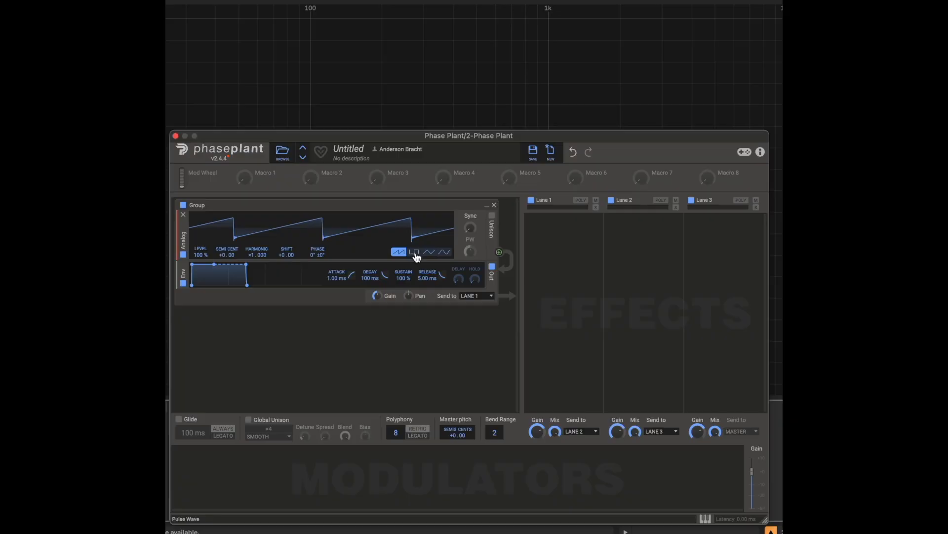
{"action": "left_click", "coordinate": [415, 253]}
{"action": "left_click", "coordinate": [429, 254]}
{"action": "left_click", "coordinate": [445, 253]}
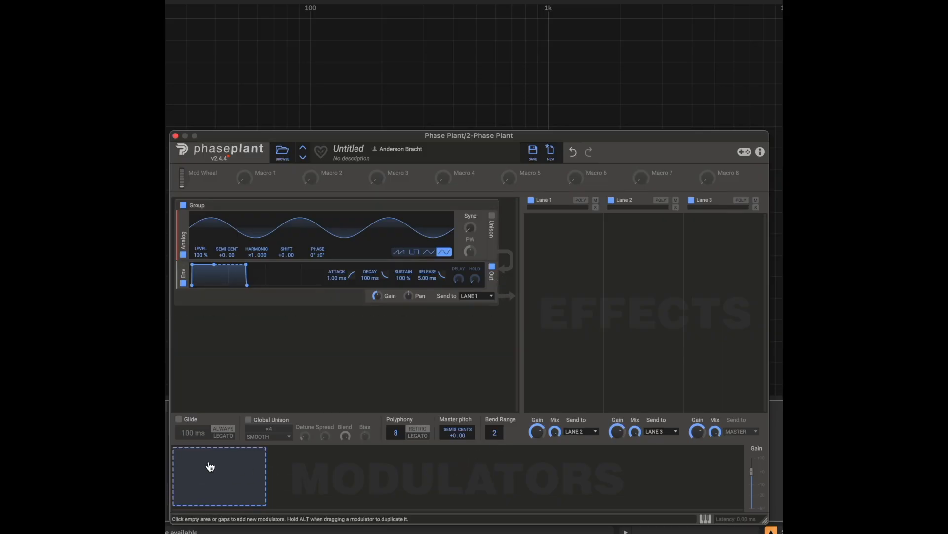
- Add an LFO modulator and show the parameters it can modulate
{"action": "left_click", "coordinate": [188, 460]}
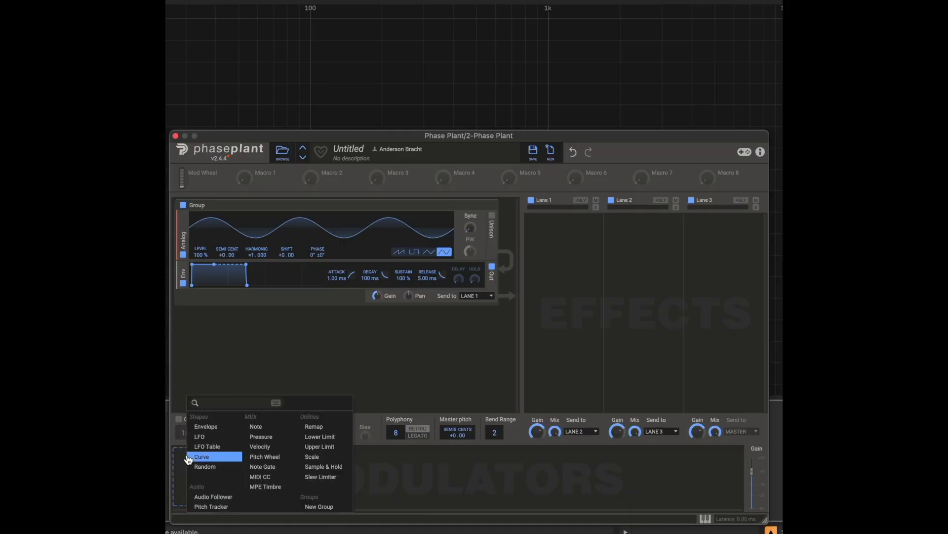
{"action": "left_click", "coordinate": [209, 440]}
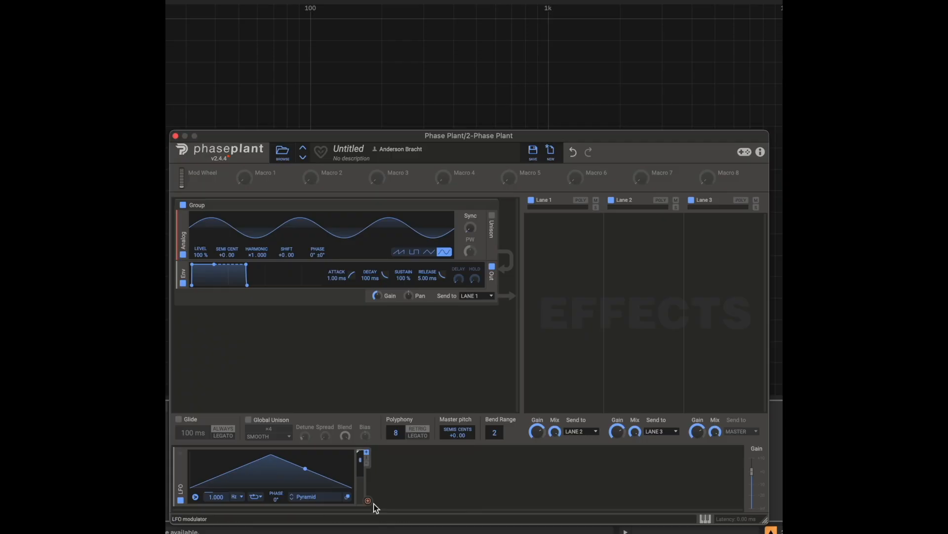
{"action": "left_click_drag", "start_coordinate": [367, 501], "coordinate": [369, 504]}
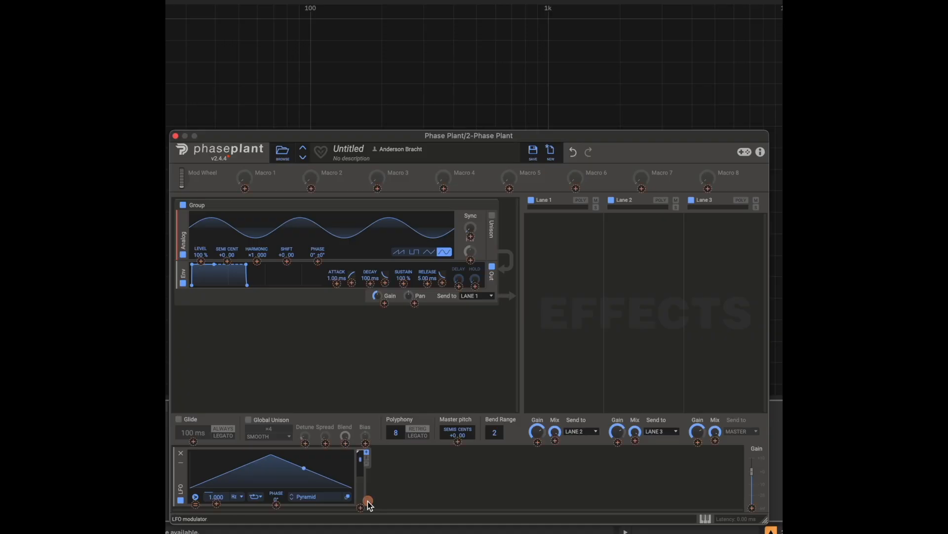
- Examine the available LFO modulation targets, including Level, Gain, Semi Cent and Shift
{"action": "left_click_drag", "start_coordinate": [367, 425], "coordinate": [482, 291]}
{"action": "left_click_drag", "start_coordinate": [716, 438], "coordinate": [201, 260]}
{"action": "left_click_drag", "start_coordinate": [368, 500], "coordinate": [384, 303]}
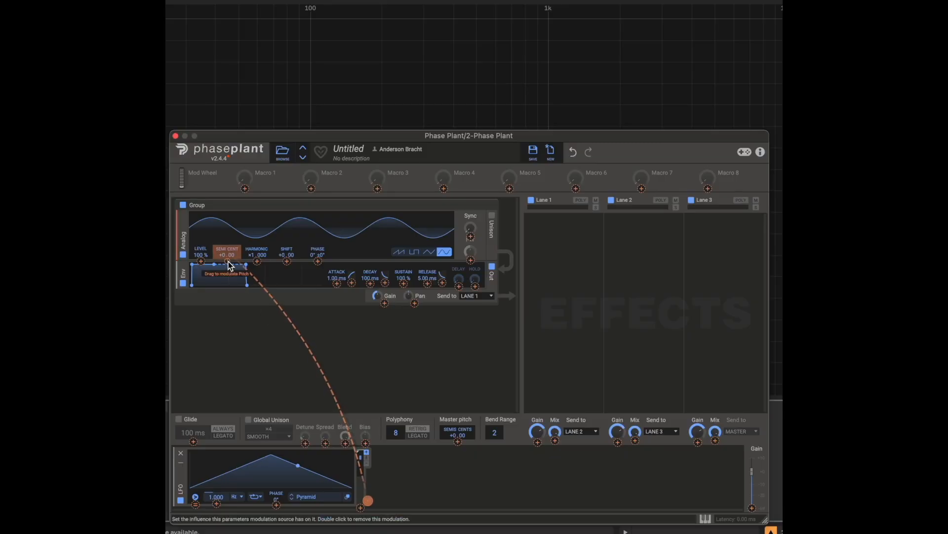
{"action": "left_click_drag", "start_coordinate": [228, 265], "coordinate": [242, 279]}
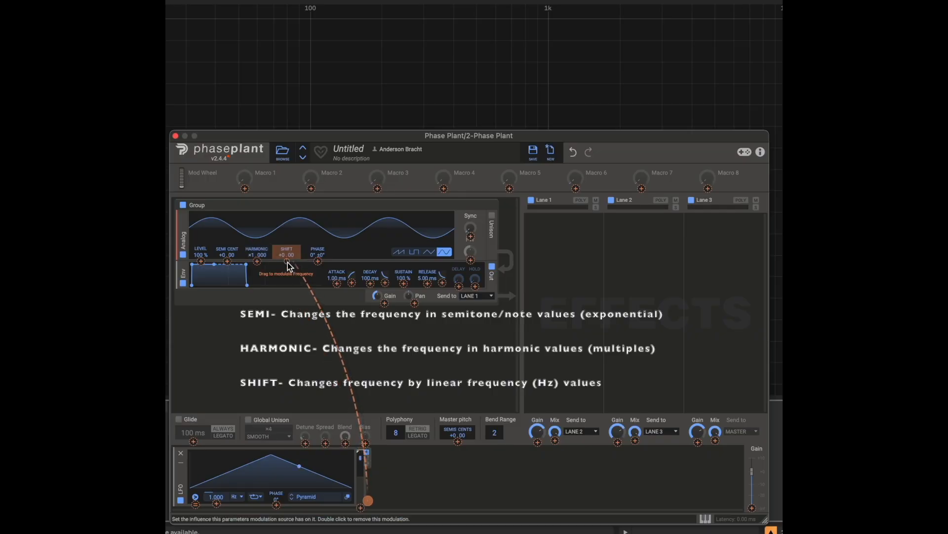
{"action": "left_click_drag", "start_coordinate": [287, 263], "coordinate": [292, 349]}
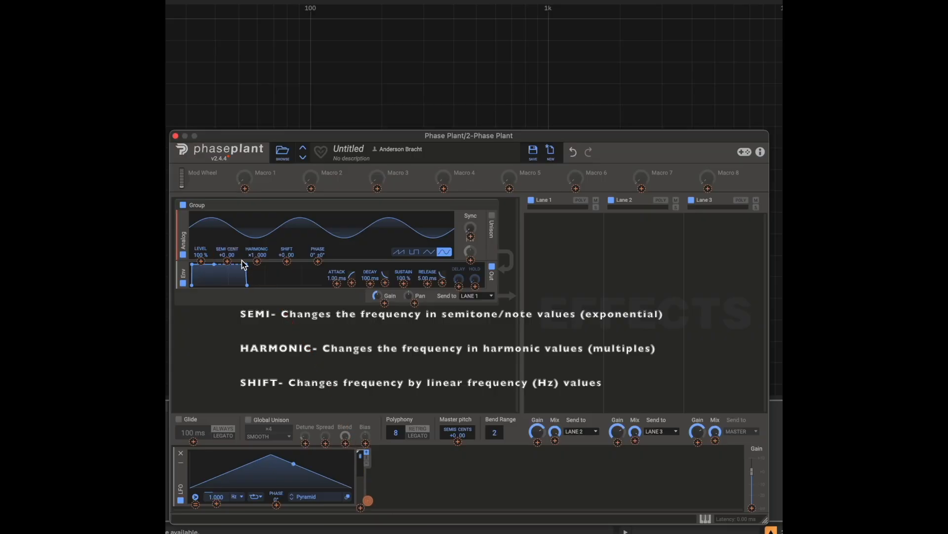
- Route the LFO to the Analog oscillator's Harmonic parameter and set its modulation amount
{"action": "mouse_move", "coordinate": [259, 263]}
{"action": "left_mouse_down"}
{"action": "mouse_move", "coordinate": [286, 263]}
{"action": "mouse_move", "coordinate": [254, 263]}
{"action": "left_mouse_up"}
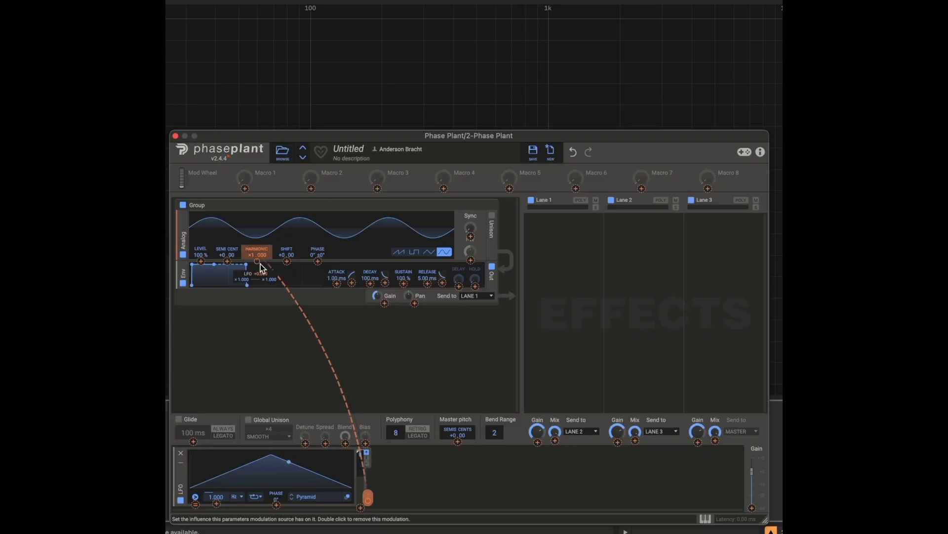
{"action": "mouse_move", "coordinate": [259, 262]}
{"action": "mouse_move", "coordinate": [257, 260]}
{"action": "left_mouse_down"}
{"action": "mouse_move", "coordinate": [257, 230]}
{"action": "mouse_move", "coordinate": [257, 267]}
{"action": "left_mouse_up"}
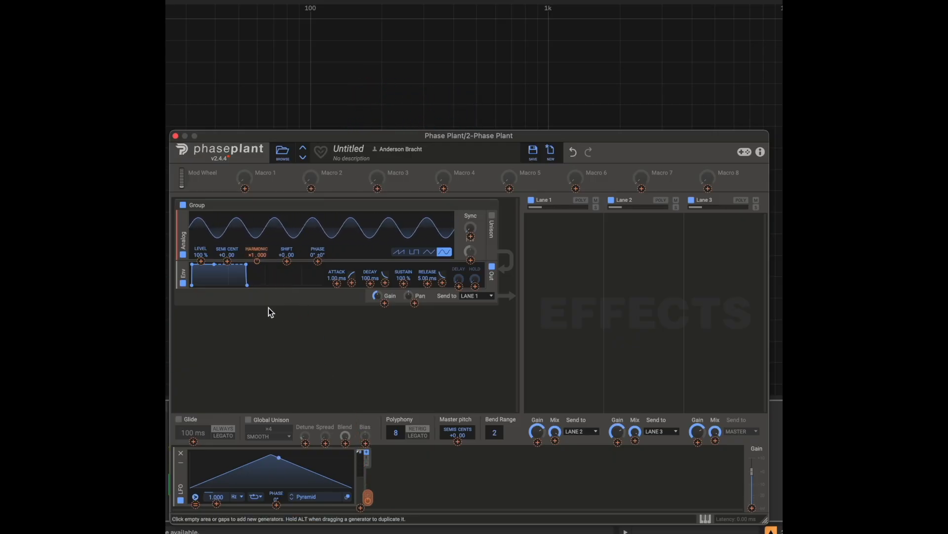
{"action": "mouse_move", "coordinate": [367, 501]}
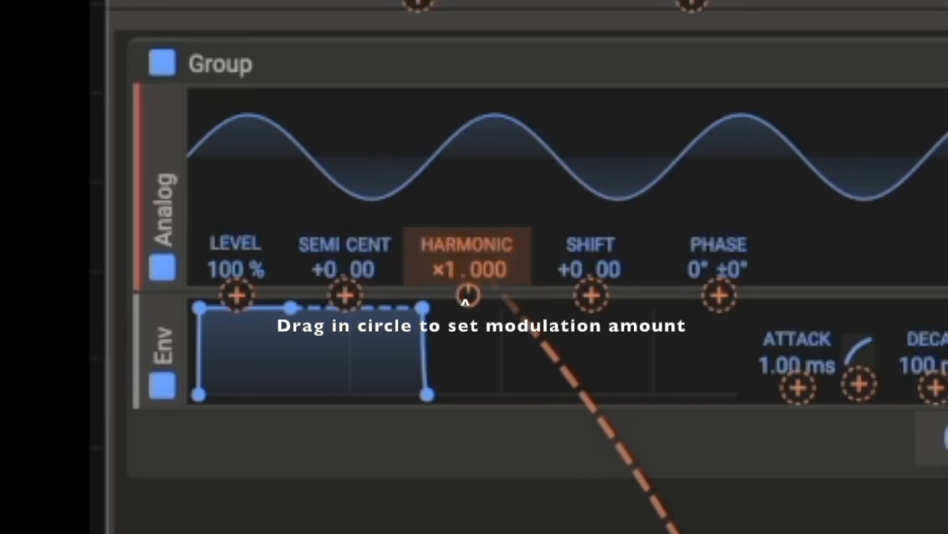
{"action": "mouse_move", "coordinate": [466, 296]}
{"action": "left_mouse_down"}
{"action": "mouse_move", "coordinate": [489, 321]}
{"action": "mouse_move", "coordinate": [475, 341]}
{"action": "left_mouse_up"}
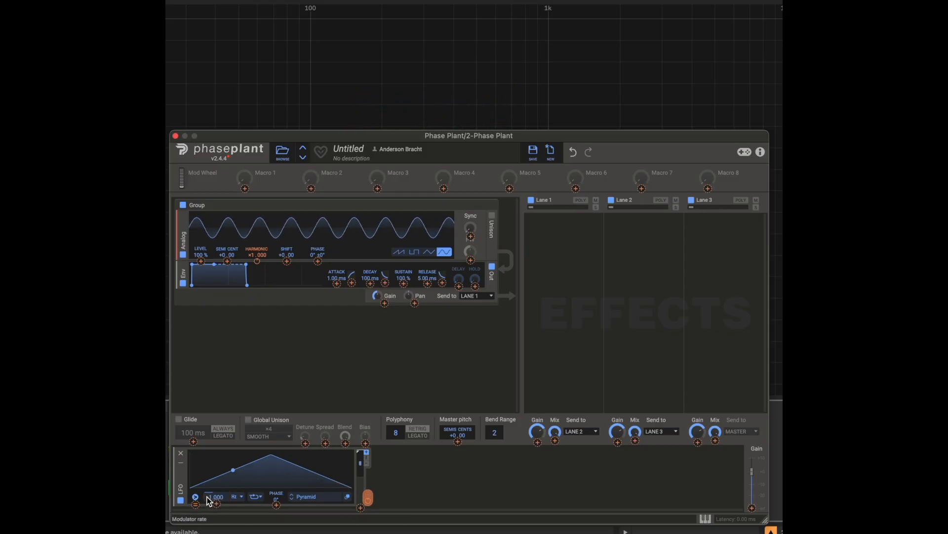
- Adjust the LFO's modulation amount on Harmonic and set the LFO rate to 2.545 Hz
{"action": "left_click_drag", "start_coordinate": [211, 496], "coordinate": [211, 476]}
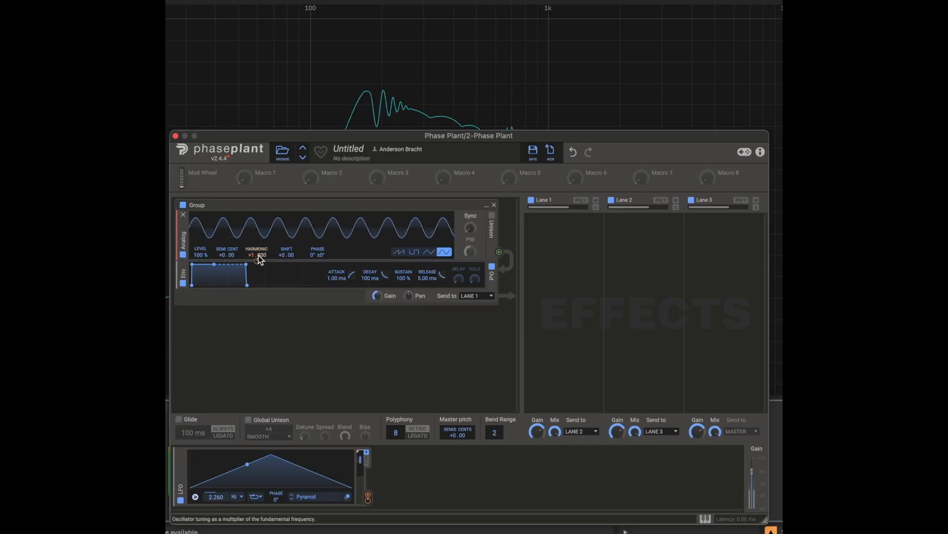
{"action": "left_click_drag", "start_coordinate": [258, 261], "coordinate": [258, 272]}
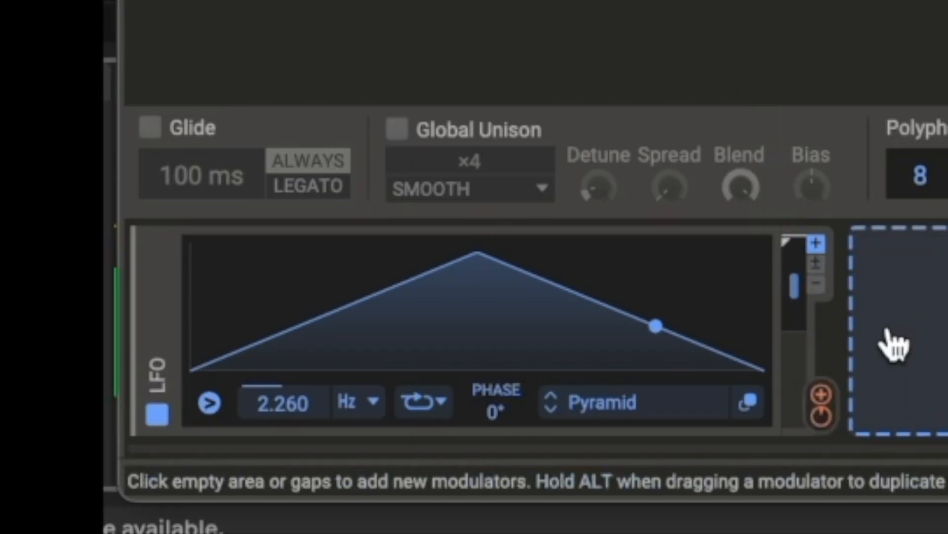
{"action": "left_click_drag", "start_coordinate": [317, 404], "coordinate": [292, 400]}
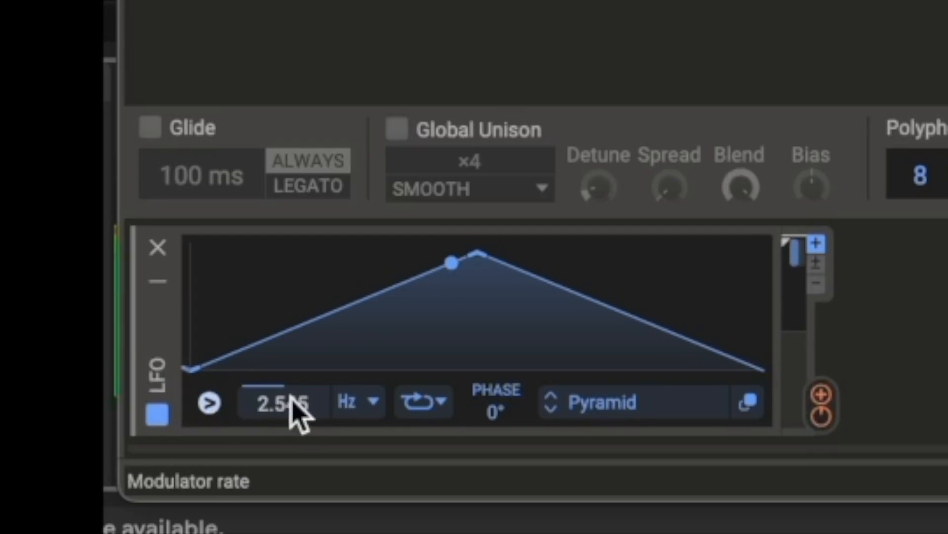
- Reduce the LFO's modulation amount on Harmonic to a narrow range and raise the LFO rate to about 4 Hz
{"action": "left_click_drag", "start_coordinate": [821, 405], "coordinate": [716, 0]}
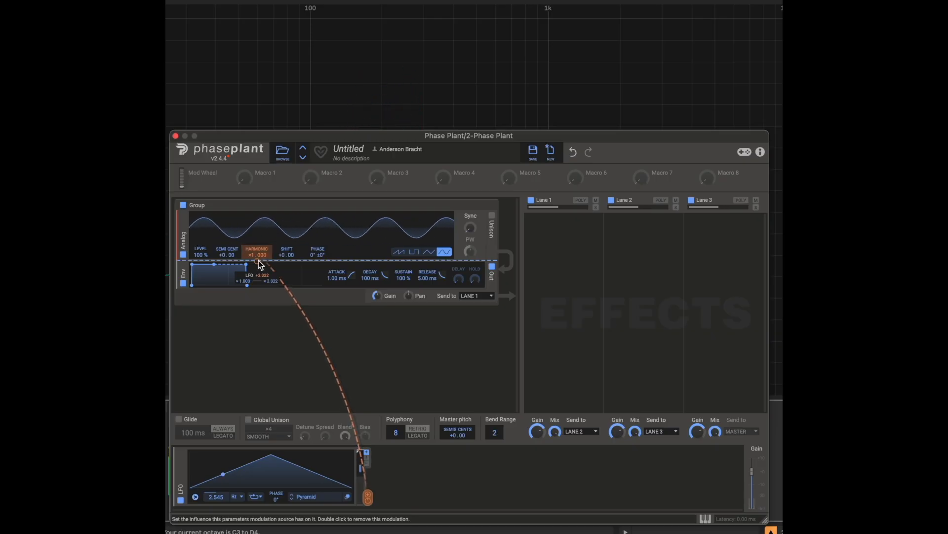
{"action": "mouse_move", "coordinate": [259, 260]}
{"action": "left_mouse_down"}
{"action": "mouse_move", "coordinate": [259, 293]}
{"action": "mouse_move", "coordinate": [259, 260]}
{"action": "left_mouse_up"}
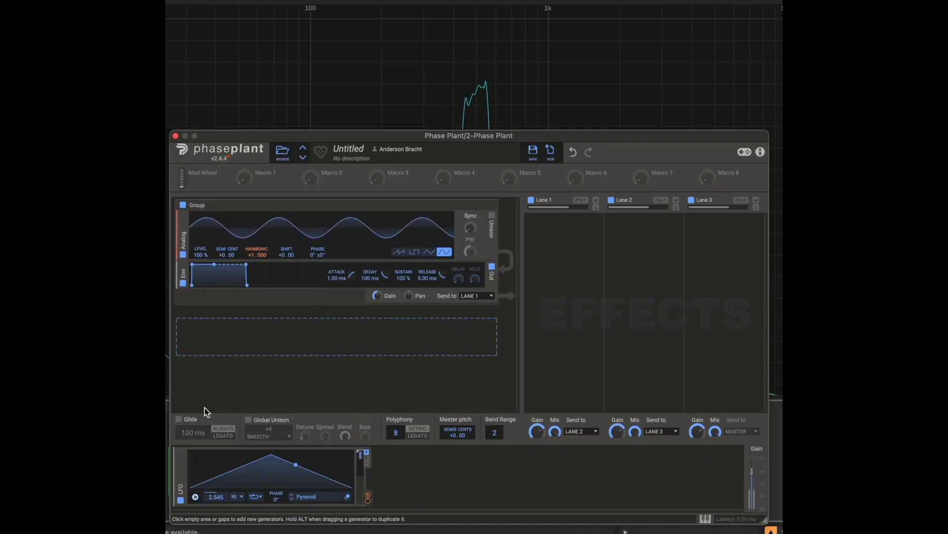
{"action": "left_click_drag", "start_coordinate": [216, 497], "coordinate": [216, 489]}
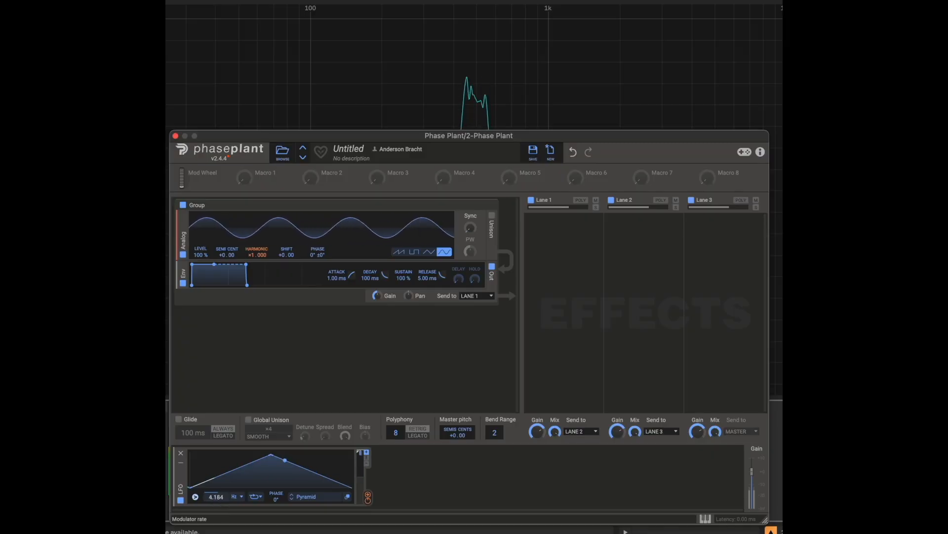
{"action": "left_click_drag", "start_coordinate": [216, 490], "coordinate": [216, 494]}
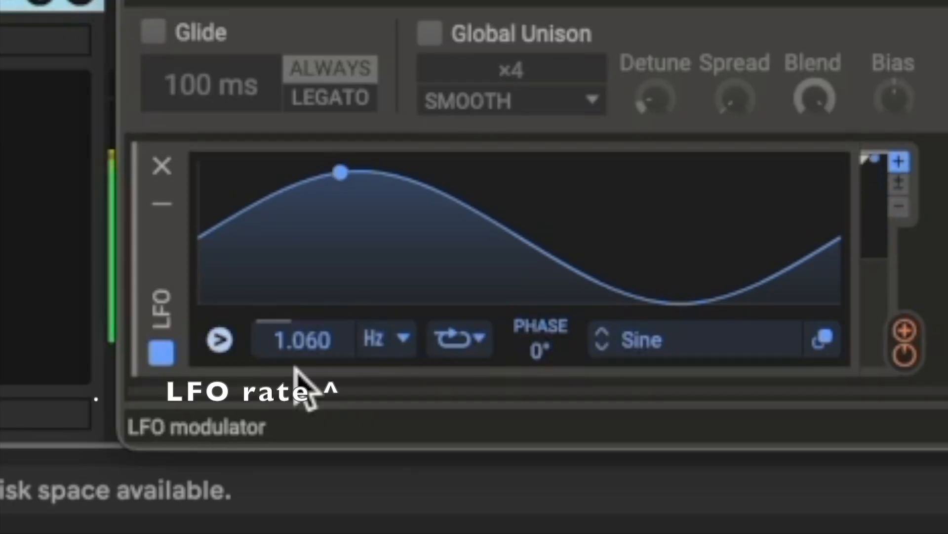
- Sweep the LFO rate into the audio range up to about 80 Hz and increase its modulation amount on Harmonic
{"action": "left_click_drag", "start_coordinate": [303, 340], "coordinate": [303, 238]}
{"action": "left_click_drag", "start_coordinate": [191, 487], "coordinate": [191, 451]}
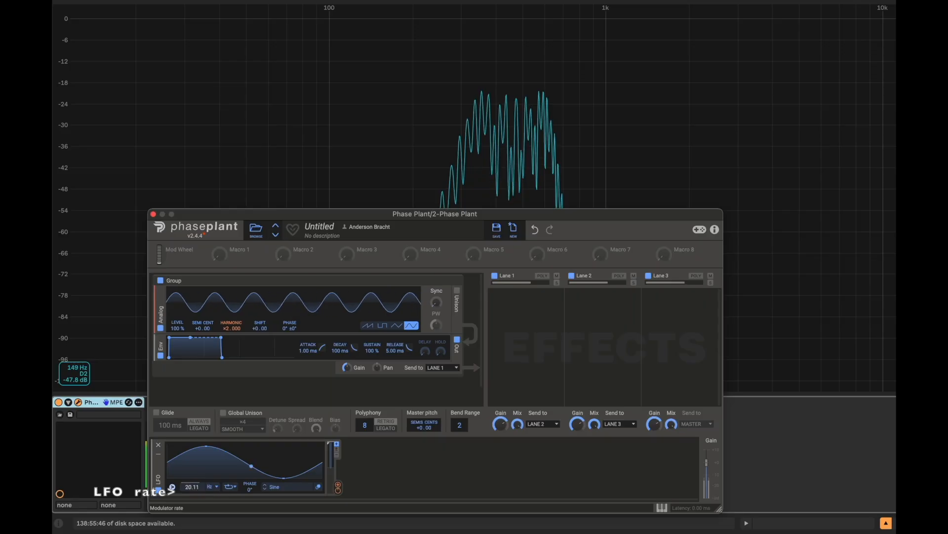
{"action": "left_click_drag", "start_coordinate": [191, 487], "coordinate": [192, 485]}
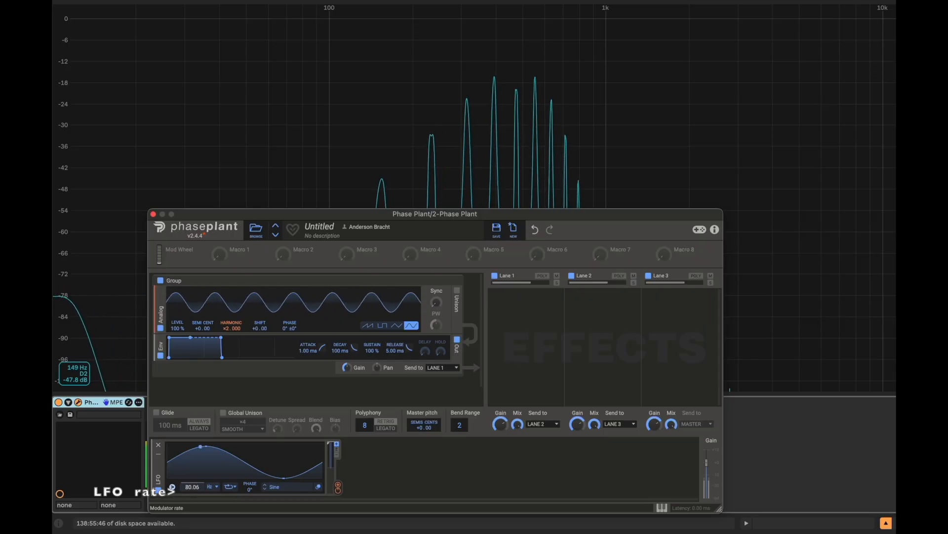
{"action": "left_click_drag", "start_coordinate": [192, 487], "coordinate": [191, 488]}
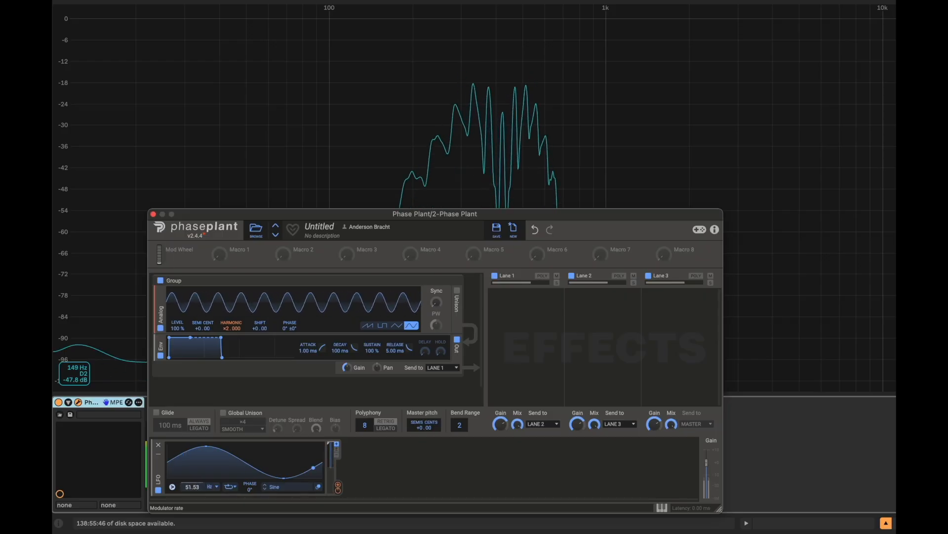
{"action": "mouse_move", "coordinate": [337, 488]}
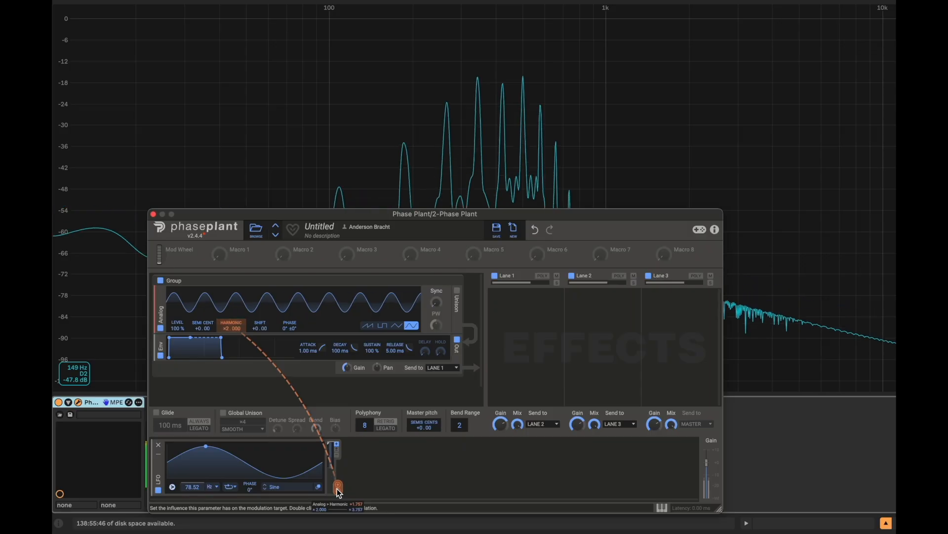
{"action": "left_click_drag", "start_coordinate": [338, 489], "coordinate": [338, 460]}
- Lower the LFO rate to 4.737 Hz and remove the LFO's modulation from the Harmonic parameter
{"action": "mouse_move", "coordinate": [194, 486]}
{"action": "left_mouse_down"}
{"action": "mouse_move", "coordinate": [191, 477]}
{"action": "mouse_move", "coordinate": [190, 499]}
{"action": "left_mouse_up"}
{"action": "left_click_drag", "start_coordinate": [191, 487], "coordinate": [191, 513]}
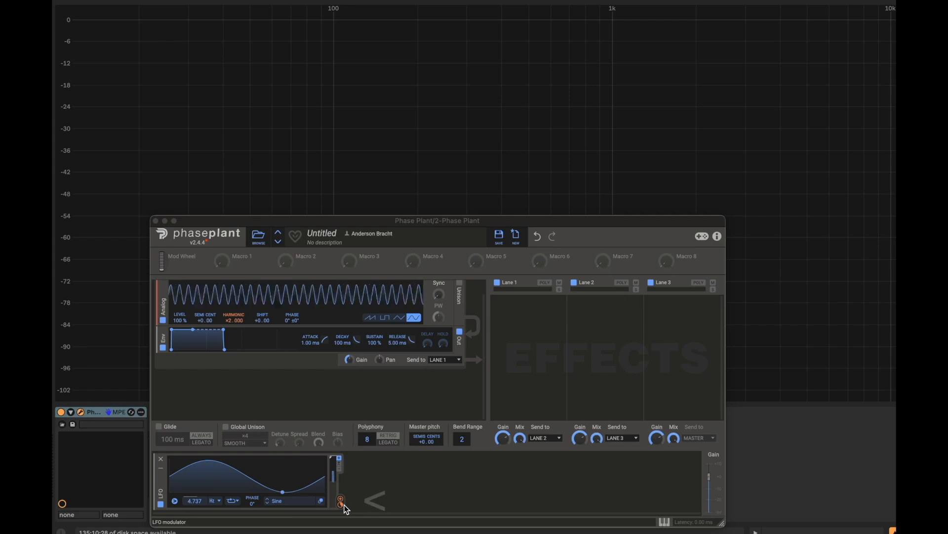
{"action": "left_click_drag", "start_coordinate": [342, 505], "coordinate": [342, 509]}
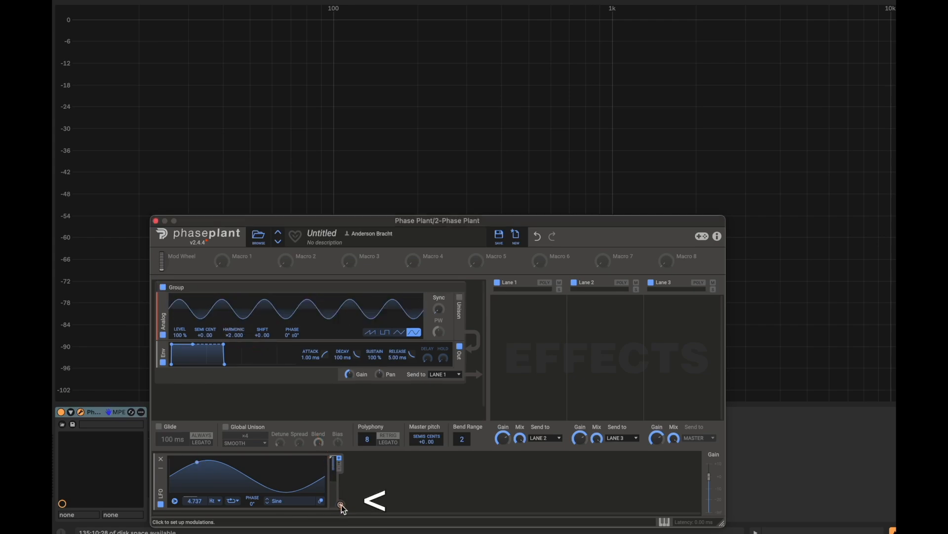
- Move and enlarge the plugin window, and add a second Analog oscillator set to the sine wave
{"action": "left_click_drag", "start_coordinate": [581, 221], "coordinate": [583, 117]}
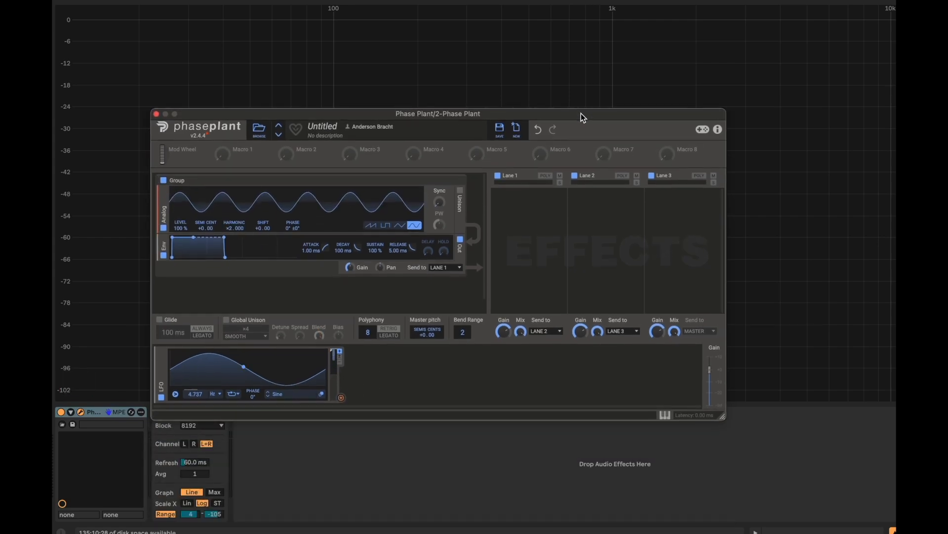
{"action": "left_click_drag", "start_coordinate": [724, 418], "coordinate": [751, 522]}
{"action": "left_click", "coordinate": [166, 311]}
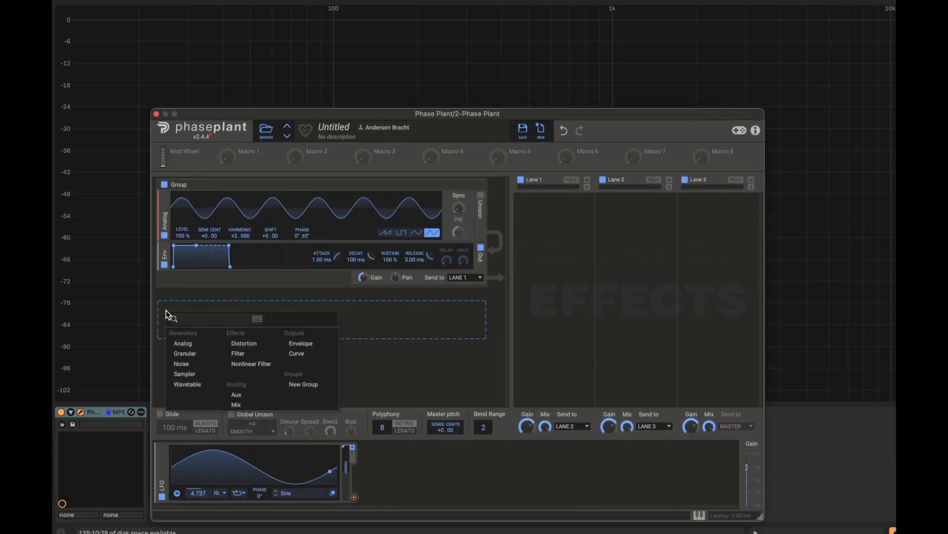
{"action": "left_click", "coordinate": [187, 346]}
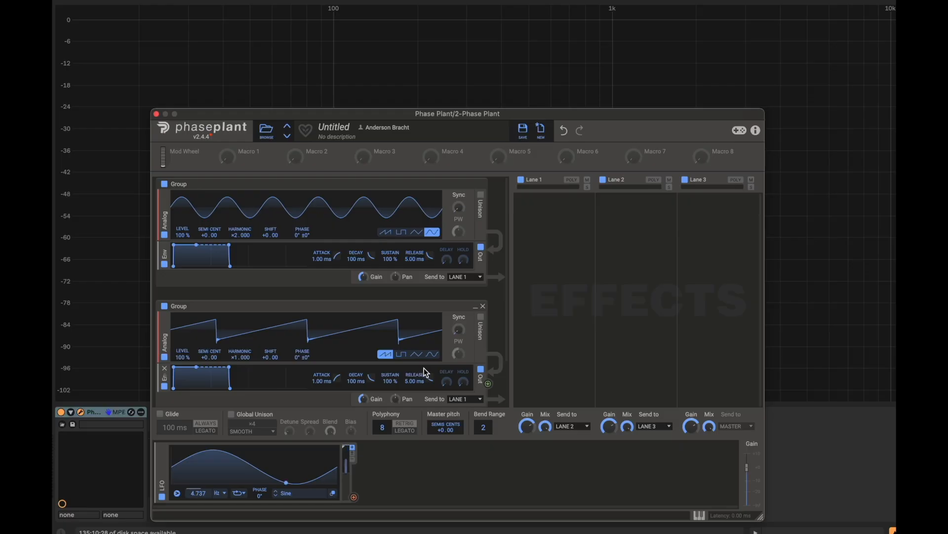
{"action": "left_click", "coordinate": [433, 355]}
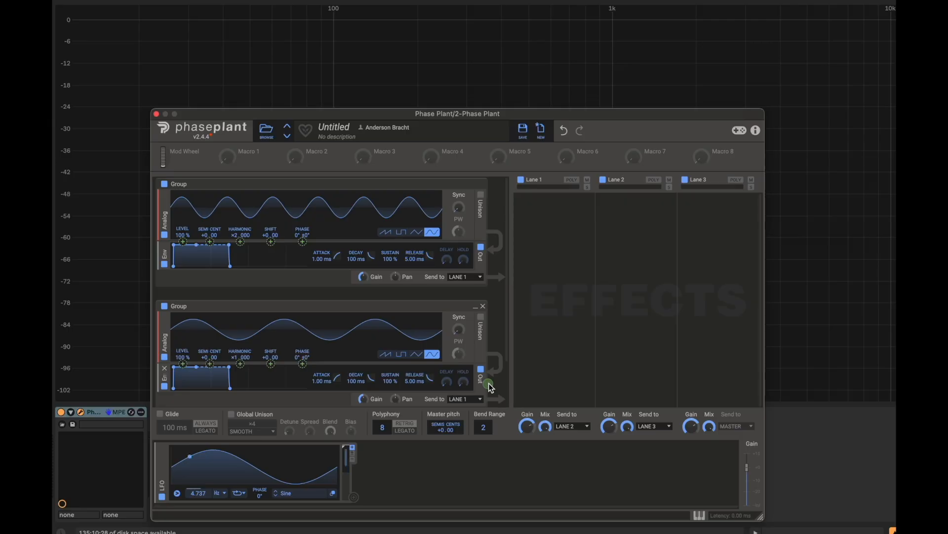
- Route the second Analog oscillator's envelope output to the first oscillator's Harmonic and raise the modulation amount to about +34
{"action": "left_click_drag", "start_coordinate": [488, 383], "coordinate": [212, 247]}
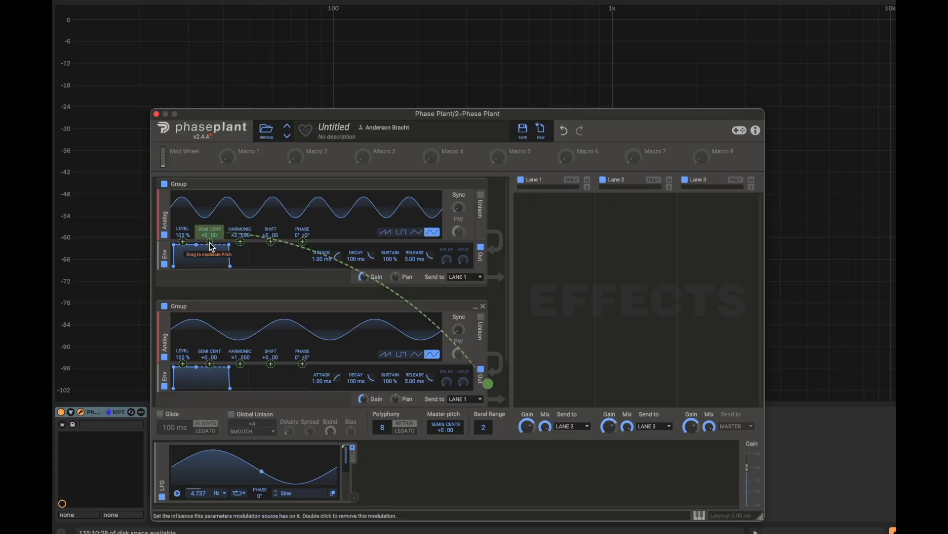
{"action": "left_click_drag", "start_coordinate": [212, 247], "coordinate": [240, 250]}
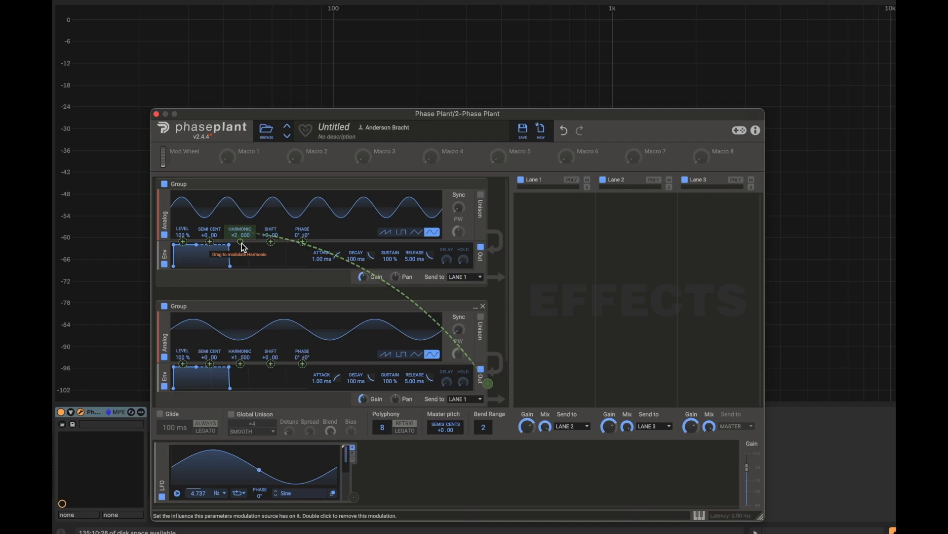
{"action": "left_click_drag", "start_coordinate": [243, 244], "coordinate": [242, 244]}
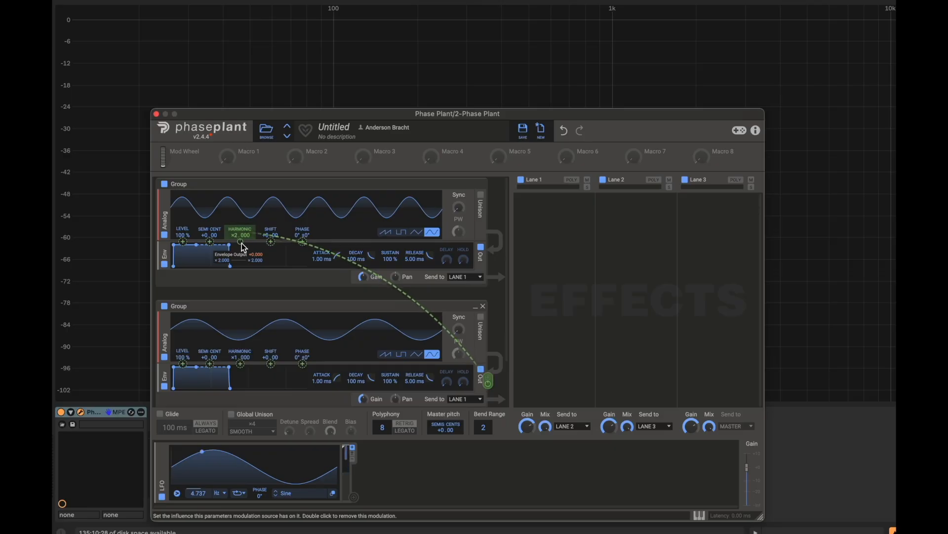
{"action": "mouse_move", "coordinate": [242, 244]}
{"action": "left_mouse_down"}
{"action": "mouse_move", "coordinate": [242, 198]}
{"action": "mouse_move", "coordinate": [243, 247]}
{"action": "mouse_move", "coordinate": [243, 227]}
{"action": "mouse_move", "coordinate": [243, 240]}
{"action": "left_mouse_up"}
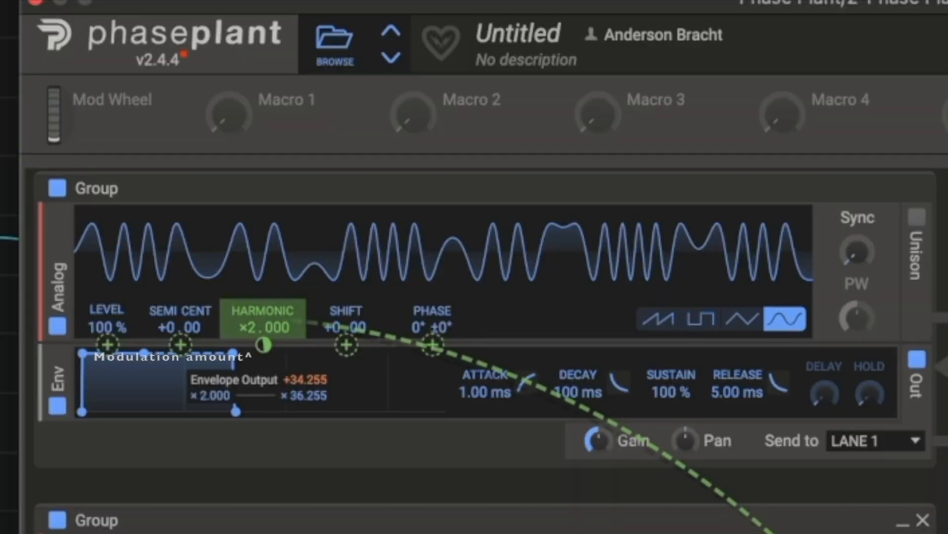
{"action": "mouse_move", "coordinate": [263, 345]}
{"action": "left_mouse_down"}
{"action": "mouse_move", "coordinate": [263, 326]}
{"action": "mouse_move", "coordinate": [263, 355]}
{"action": "mouse_move", "coordinate": [269, 329]}
{"action": "left_mouse_up"}
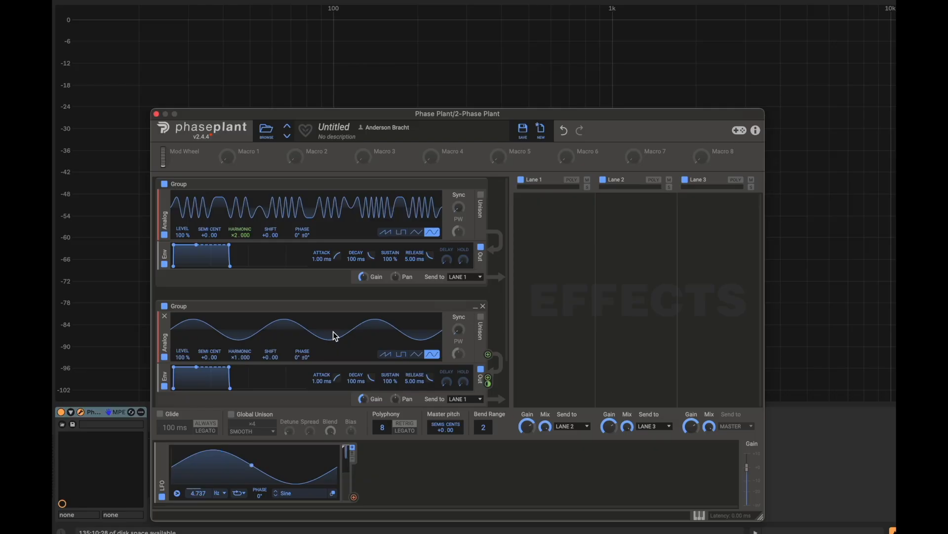
- Set the second oscillator's Harmonic to ×0.000 and sweep its Shift up to about +81.78, moving the plugin window clear of the spectrum
{"action": "scroll", "coordinate": [288, 364], "scroll_direction": "down", "scroll_amount": 2}
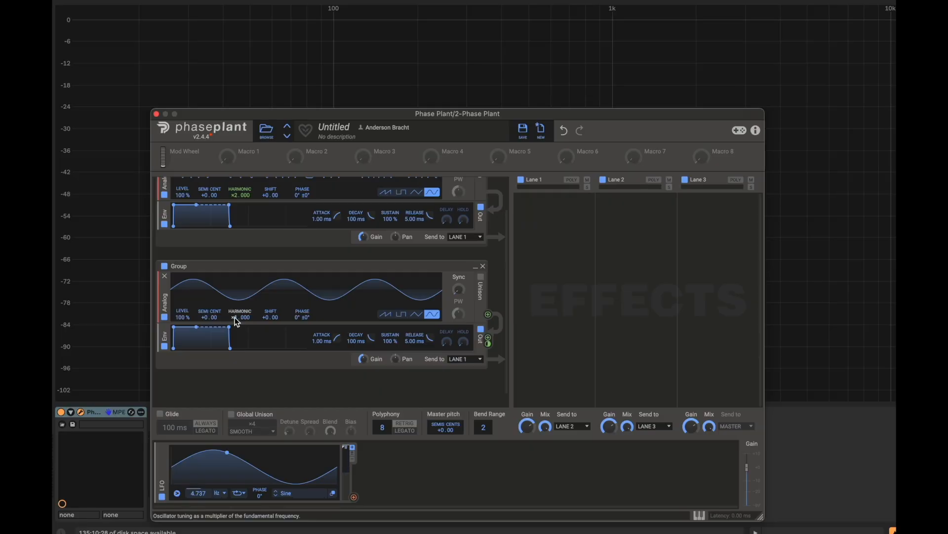
{"action": "left_click_drag", "start_coordinate": [240, 317], "coordinate": [240, 326]}
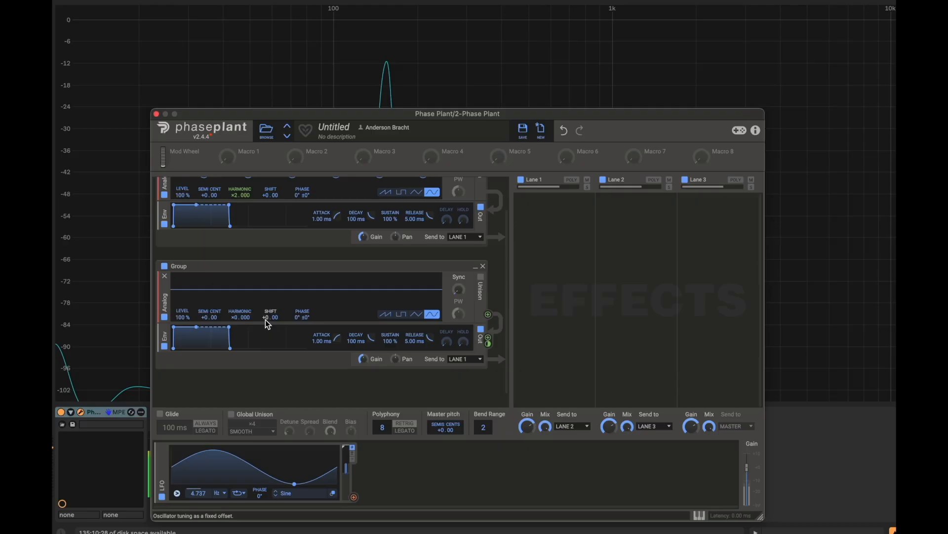
{"action": "left_click_drag", "start_coordinate": [268, 316], "coordinate": [269, 309]}
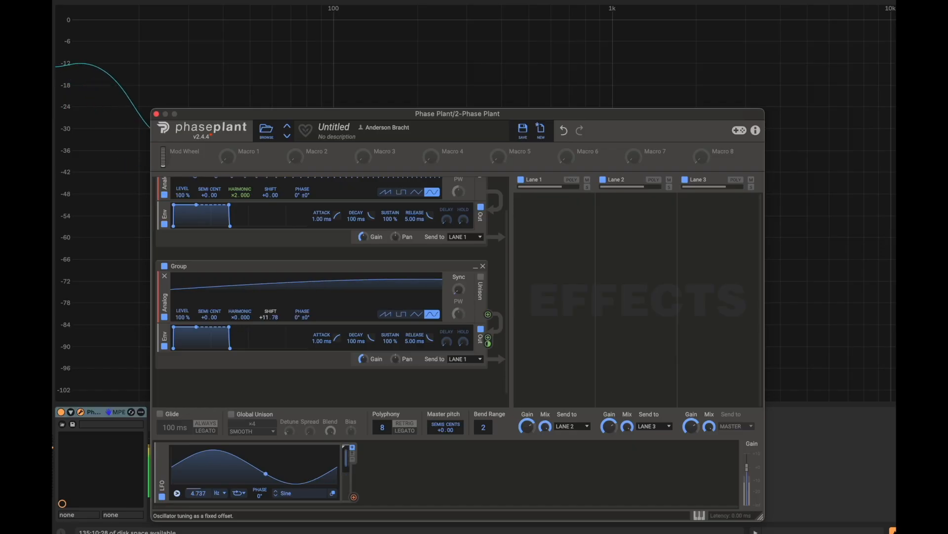
{"action": "left_click_drag", "start_coordinate": [267, 317], "coordinate": [267, 304]}
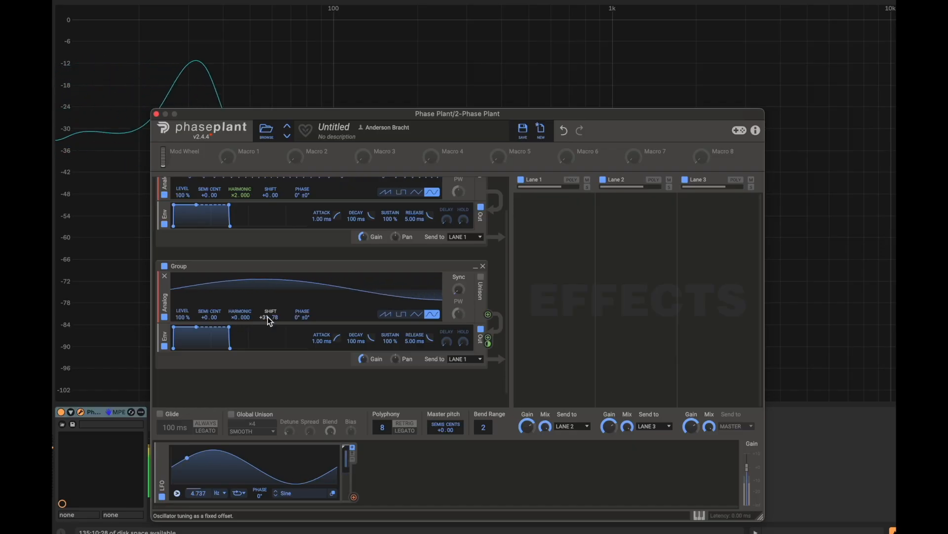
{"action": "left_click_drag", "start_coordinate": [331, 115], "coordinate": [329, 241]}
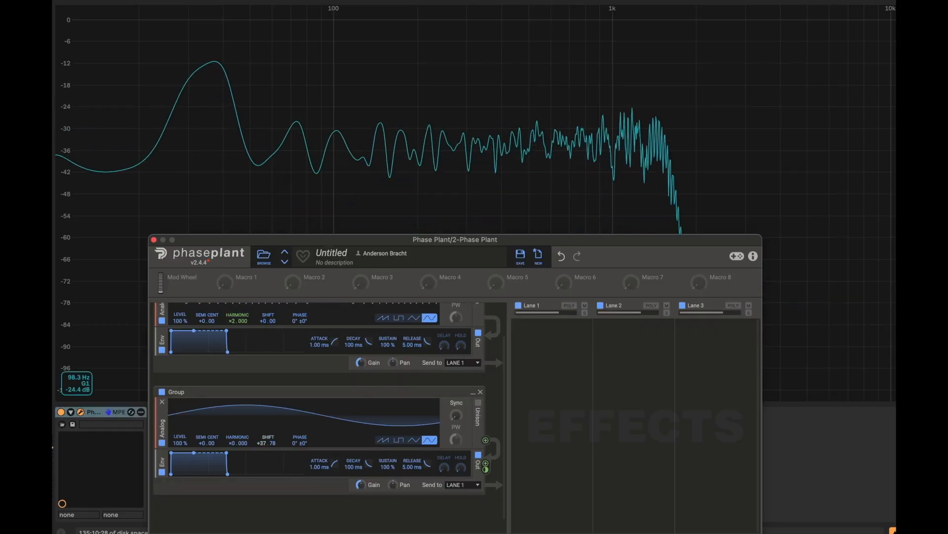
{"action": "mouse_move", "coordinate": [262, 440]}
{"action": "left_mouse_down"}
{"action": "mouse_move", "coordinate": [262, 412]}
{"action": "mouse_move", "coordinate": [262, 434]}
{"action": "left_mouse_up"}
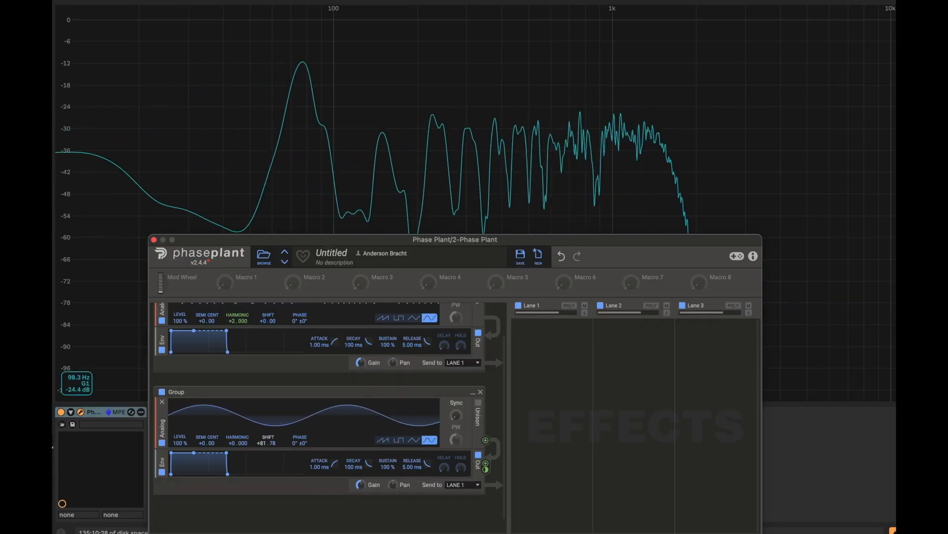
- Reset the second oscillator's Shift and Harmonic to their defaults, and set the first oscillator's Harmonic to ×1.000
{"action": "double_click", "coordinate": [262, 440]}
{"action": "double_click", "coordinate": [233, 442]}
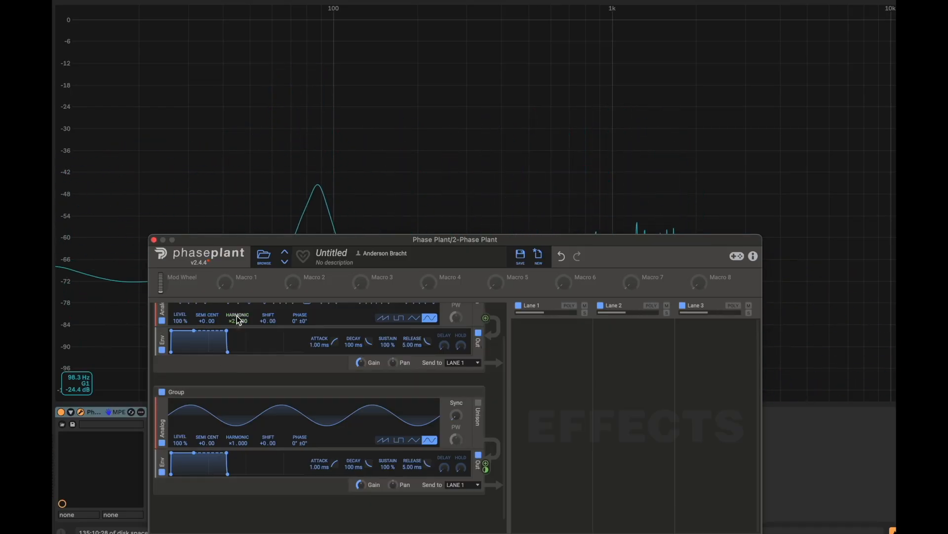
{"action": "mouse_move", "coordinate": [233, 319]}
{"action": "left_mouse_down"}
{"action": "mouse_move", "coordinate": [234, 302]}
{"action": "mouse_move", "coordinate": [233, 326]}
{"action": "left_mouse_up"}
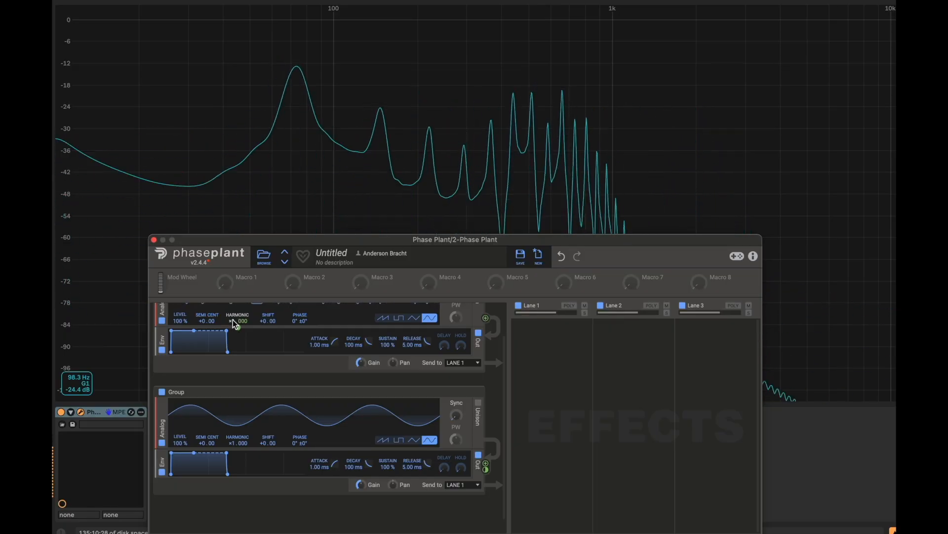
{"action": "mouse_move", "coordinate": [232, 443]}
{"action": "left_mouse_down"}
{"action": "mouse_move", "coordinate": [233, 379]}
{"action": "mouse_move", "coordinate": [232, 442]}
{"action": "left_mouse_up"}
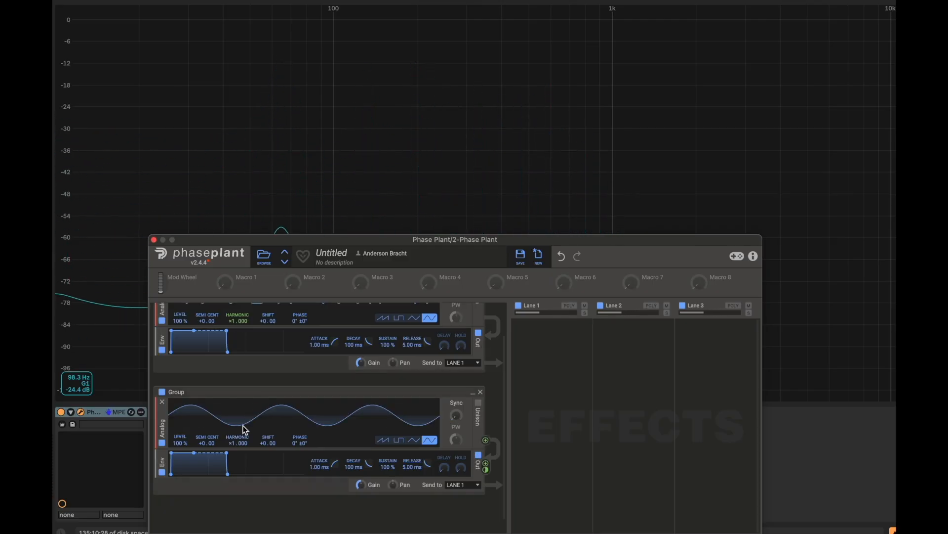
{"action": "left_click_drag", "start_coordinate": [485, 468], "coordinate": [485, 468]}
{"action": "mouse_move", "coordinate": [233, 321]}
{"action": "left_mouse_down"}
{"action": "mouse_move", "coordinate": [234, 282]}
{"action": "mouse_move", "coordinate": [233, 320]}
{"action": "left_mouse_up"}
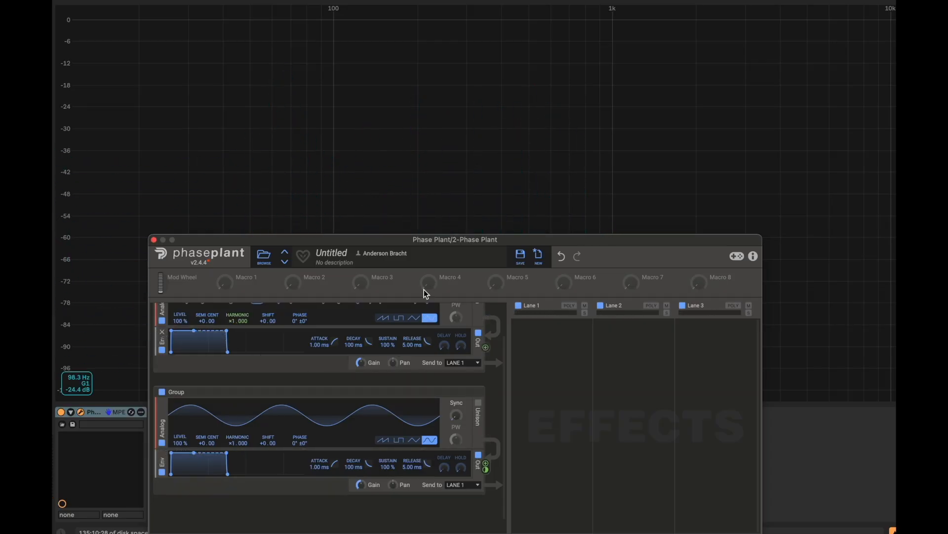
- Move the plugin window up, set the second oscillator's Harmonic to ×2.000, and adjust its modulation amount on the first oscillator
{"action": "left_click_drag", "start_coordinate": [417, 237], "coordinate": [409, 165]}
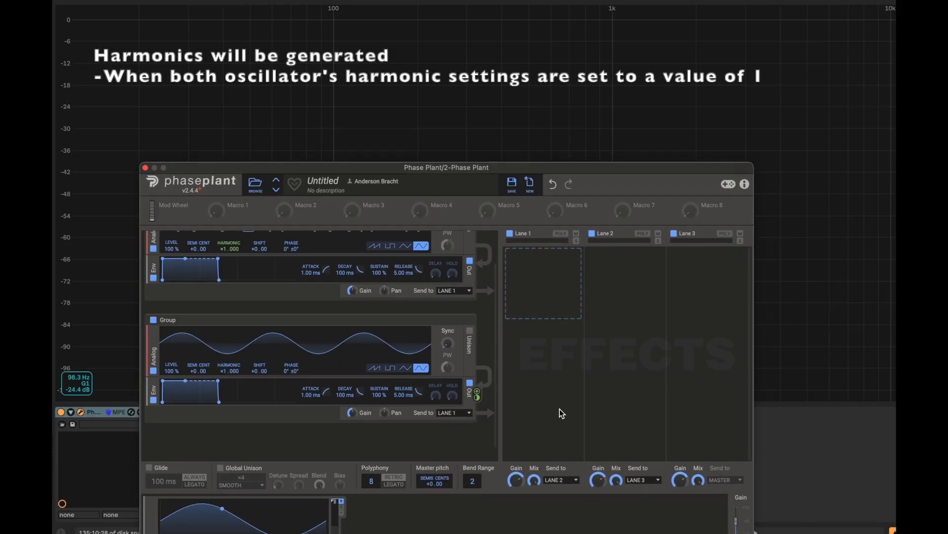
{"action": "scroll", "coordinate": [421, 321], "scroll_direction": "up", "scroll_amount": 3}
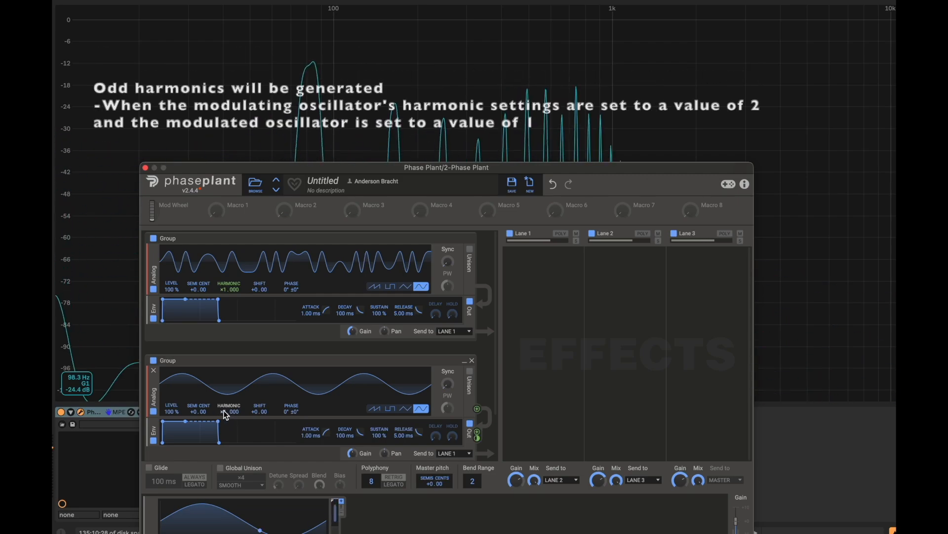
{"action": "left_click_drag", "start_coordinate": [224, 410], "coordinate": [224, 401]}
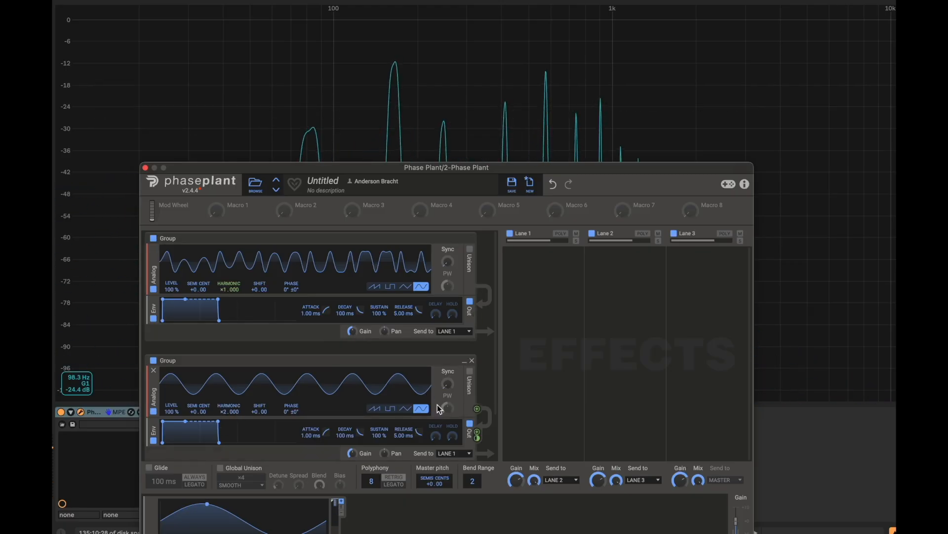
{"action": "mouse_move", "coordinate": [477, 437]}
{"action": "left_mouse_down"}
{"action": "mouse_move", "coordinate": [476, 413]}
{"action": "mouse_move", "coordinate": [477, 442]}
{"action": "mouse_move", "coordinate": [477, 432]}
{"action": "left_mouse_up"}
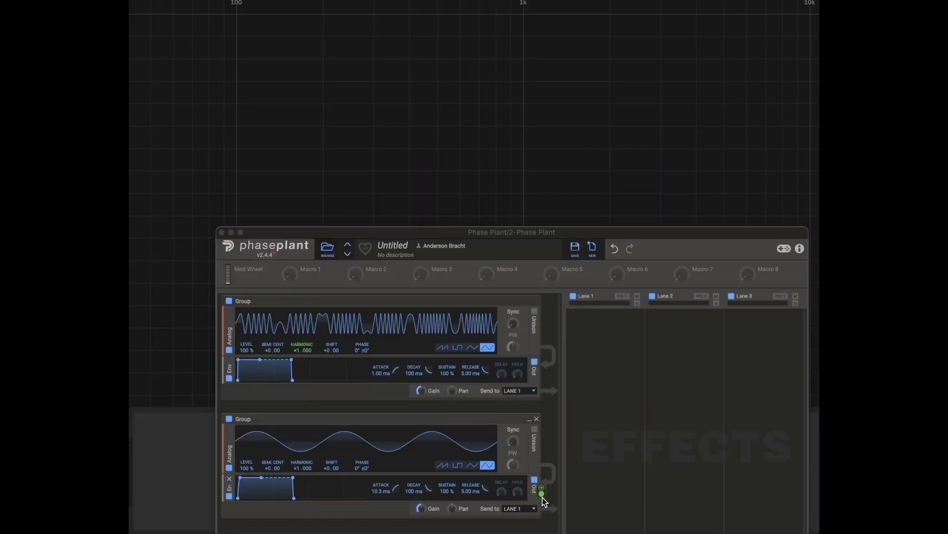
- Reduce the modulation amount on the first oscillator's Harmonic and lengthen the second oscillator's envelope attack to 76.3 ms
{"action": "left_click_drag", "start_coordinate": [543, 496], "coordinate": [543, 515]}
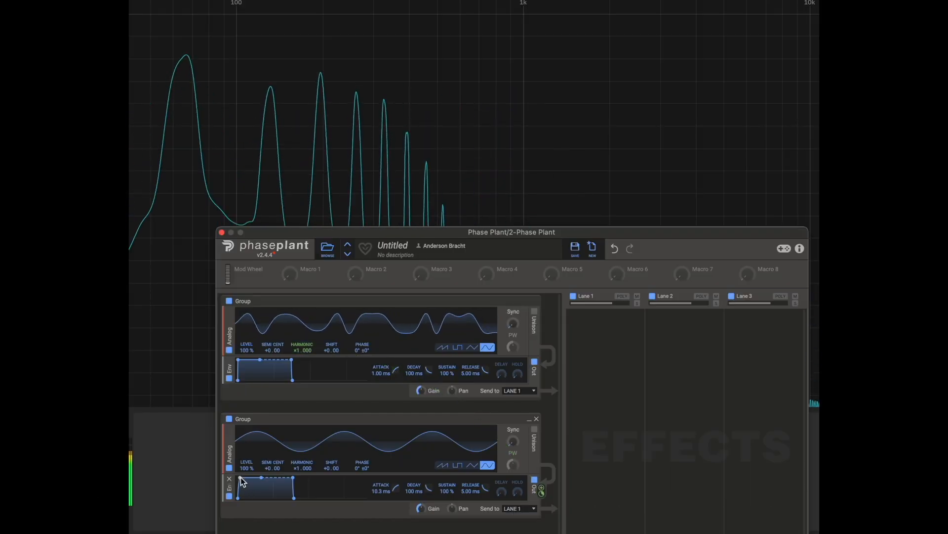
{"action": "left_click_drag", "start_coordinate": [241, 489], "coordinate": [252, 477]}
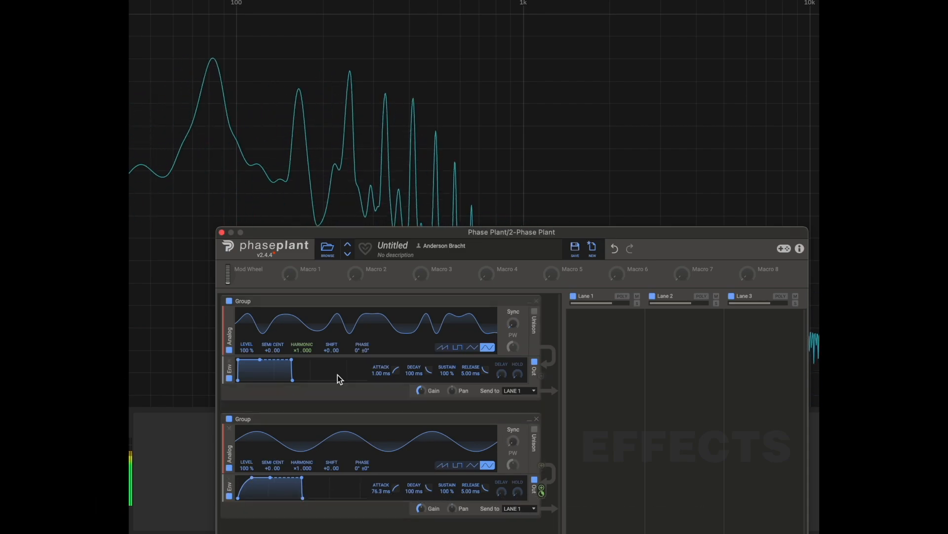
- Sweep the first oscillator's Harmonic up, return it to ×1.000, and adjust the modulation amount it receives
{"action": "left_click_drag", "start_coordinate": [298, 350], "coordinate": [298, 339]}
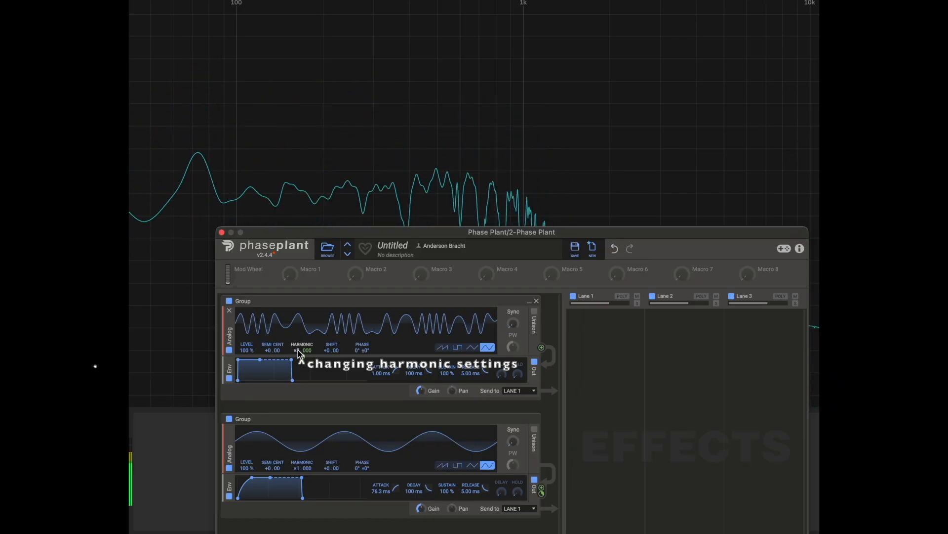
{"action": "left_click_drag", "start_coordinate": [298, 350], "coordinate": [296, 359]}
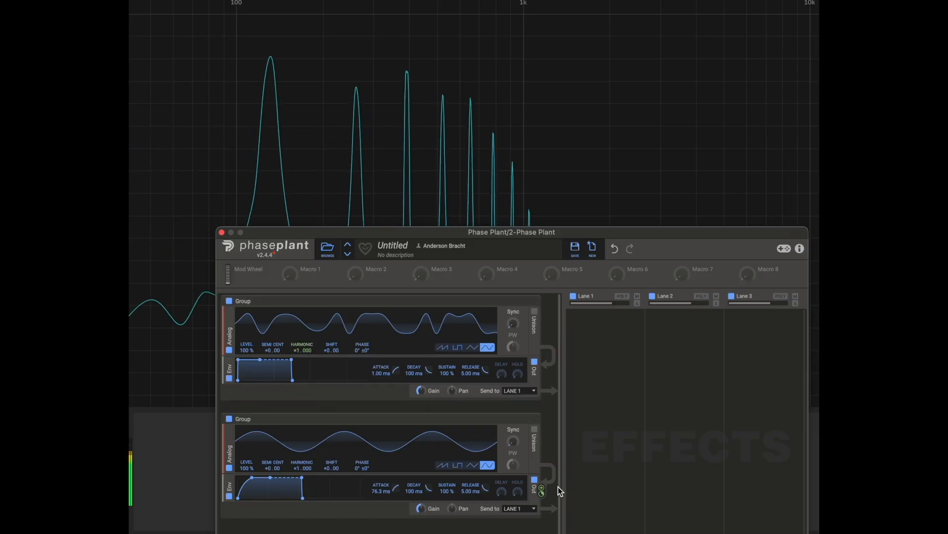
{"action": "mouse_move", "coordinate": [541, 494]}
{"action": "left_mouse_down"}
{"action": "mouse_move", "coordinate": [541, 485]}
{"action": "mouse_move", "coordinate": [540, 493]}
{"action": "left_mouse_up"}
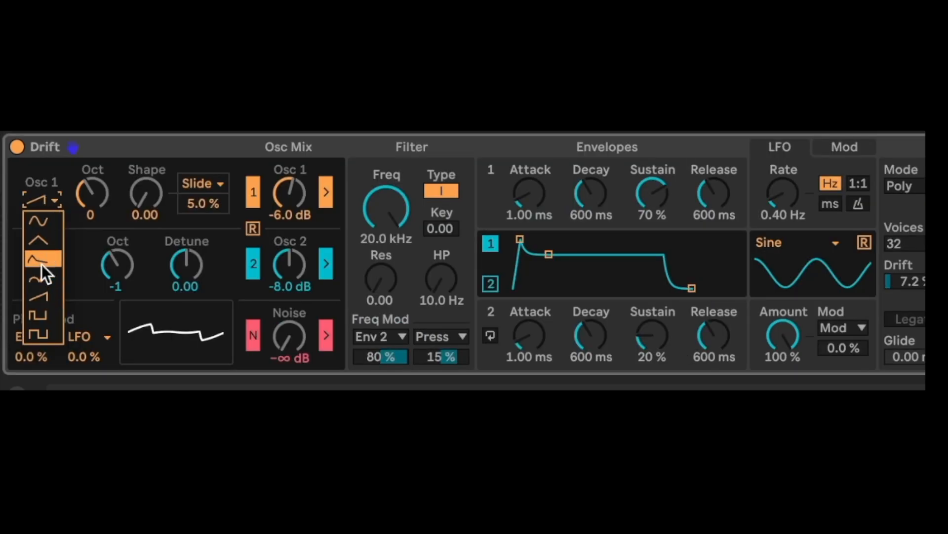
- In Drift, set Osc 1 to a square wave and set the filter to 3.46 kHz with a 143 Hz high-pass
{"action": "left_click", "coordinate": [42, 260]}
{"action": "left_click", "coordinate": [52, 203]}
{"action": "left_click", "coordinate": [49, 316]}
{"action": "left_click_drag", "start_coordinate": [401, 214], "coordinate": [401, 242]}
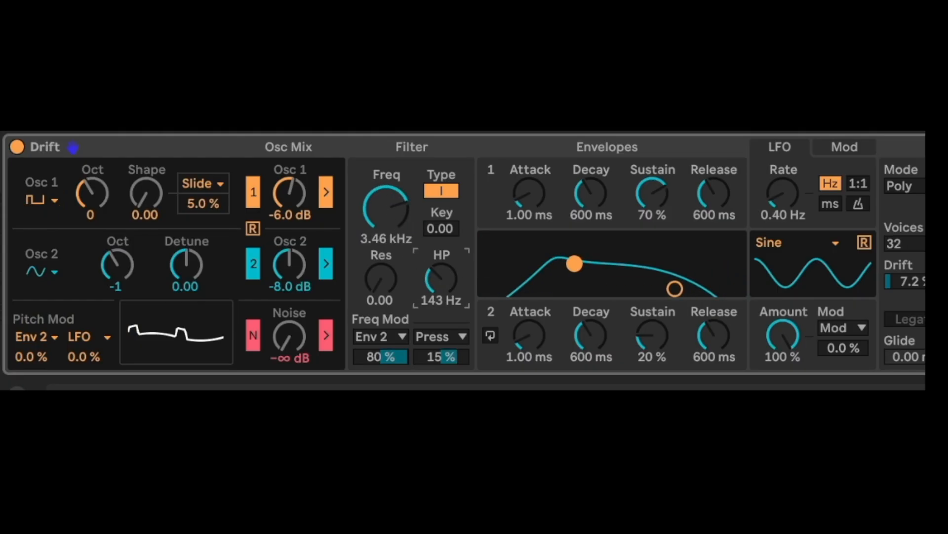
{"action": "left_click", "coordinate": [54, 199]}
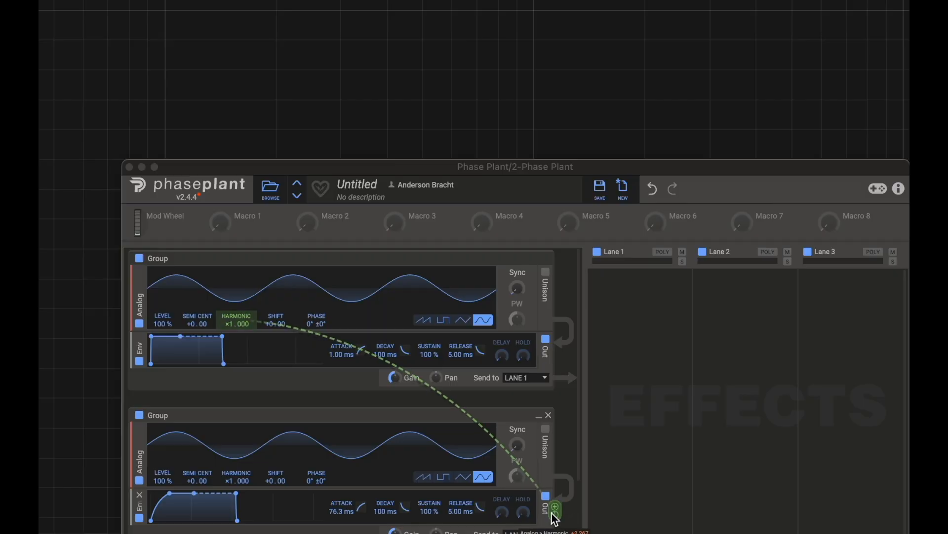
- Back in Phase Plant, vary the second oscillator's modulation amount on the first oscillator's Harmonic, raising it to about +27
{"action": "mouse_move", "coordinate": [551, 513]}
{"action": "left_mouse_down"}
{"action": "mouse_move", "coordinate": [552, 480]}
{"action": "mouse_move", "coordinate": [552, 497]}
{"action": "left_mouse_up"}
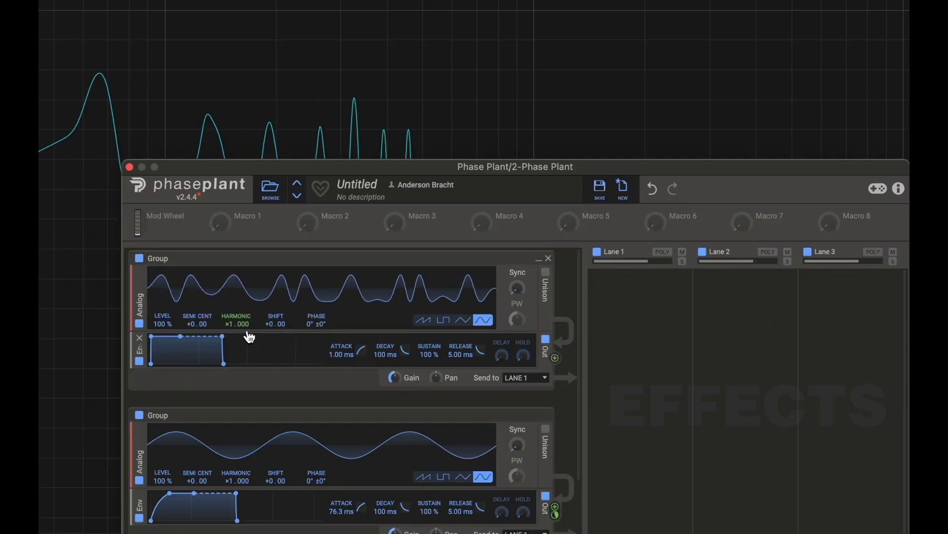
{"action": "mouse_move", "coordinate": [232, 323]}
{"action": "left_mouse_down"}
{"action": "mouse_move", "coordinate": [232, 305]}
{"action": "mouse_move", "coordinate": [232, 324]}
{"action": "left_mouse_up"}
{"action": "left_click_drag", "start_coordinate": [556, 509], "coordinate": [237, 321]}
{"action": "mouse_move", "coordinate": [557, 522]}
{"action": "left_mouse_down"}
{"action": "mouse_move", "coordinate": [557, 501]}
{"action": "mouse_move", "coordinate": [555, 529]}
{"action": "mouse_move", "coordinate": [555, 503]}
{"action": "mouse_move", "coordinate": [557, 521]}
{"action": "left_mouse_up"}
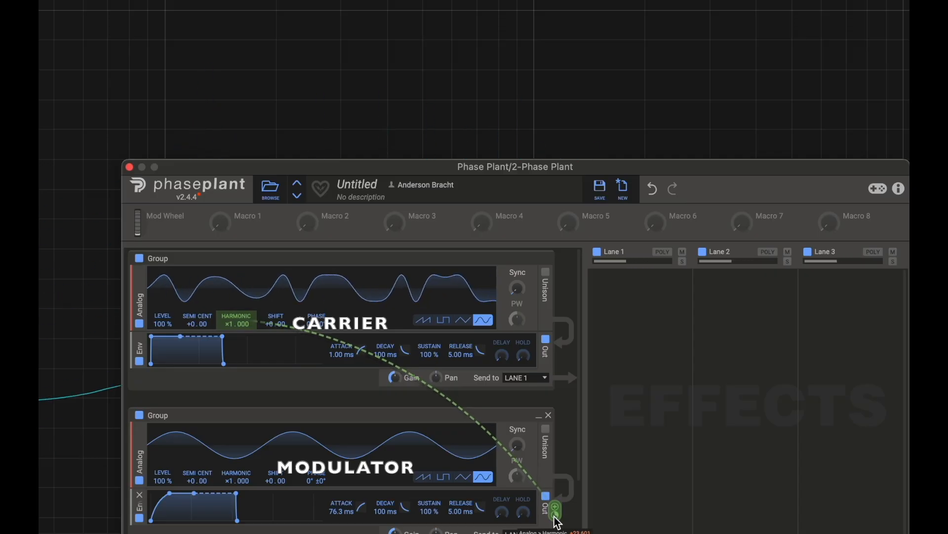
{"action": "left_click_drag", "start_coordinate": [555, 509], "coordinate": [555, 517]}
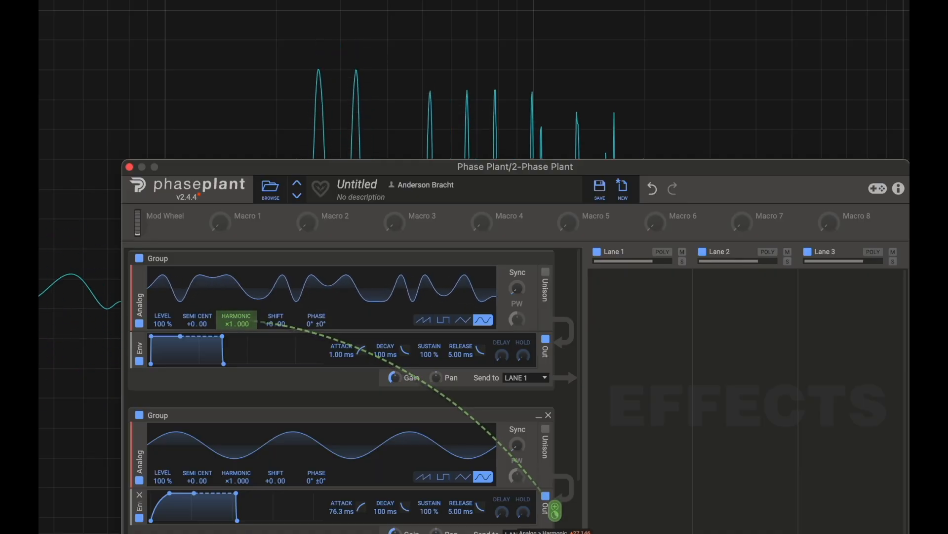
{"action": "left_click_drag", "start_coordinate": [555, 509], "coordinate": [555, 516]}
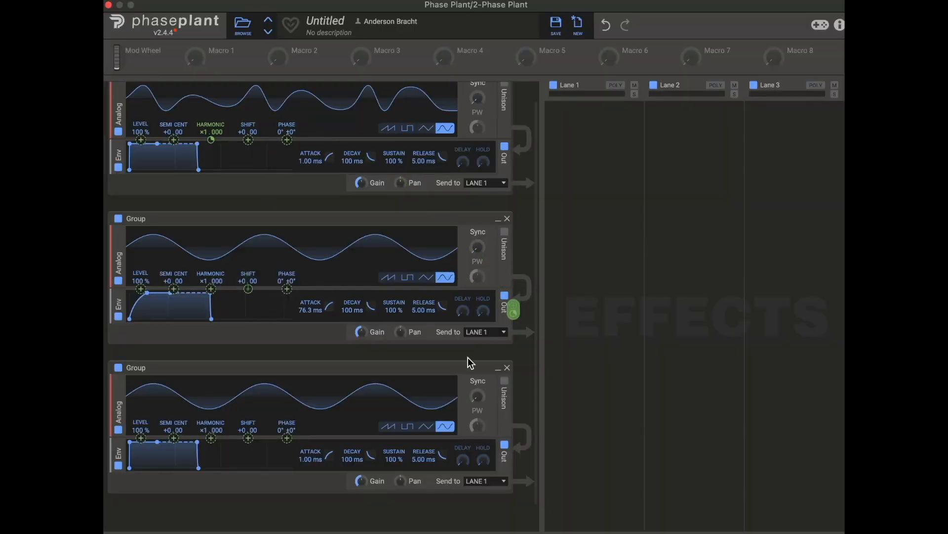
- Select the third Analog oscillator's output as a modulation source
{"action": "left_click", "coordinate": [531, 447]}
{"action": "left_click", "coordinate": [514, 461]}
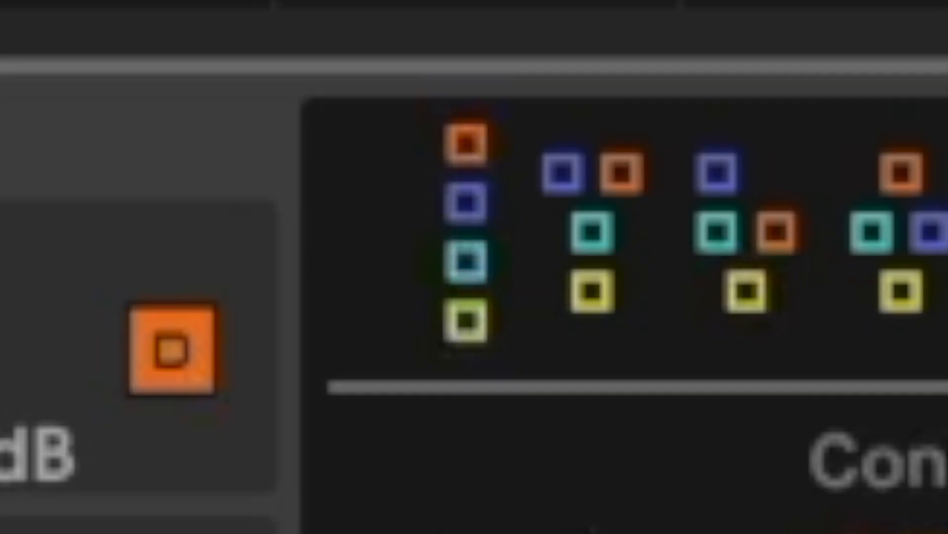
- In Operator, choose the algorithm with all four oscillators stacked in series and adjust oscillator B's level
{"action": "left_click", "coordinate": [475, 229]}
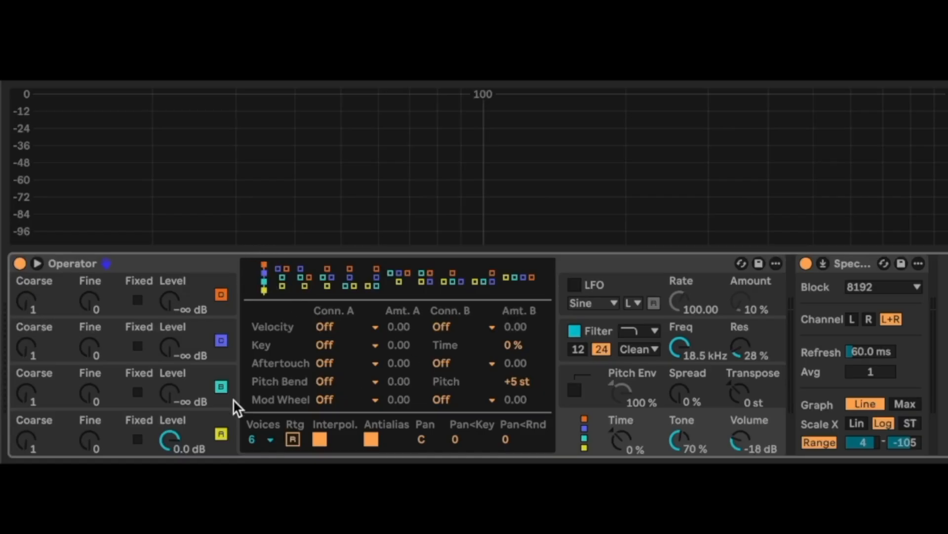
{"action": "mouse_move", "coordinate": [173, 393]}
{"action": "left_mouse_down"}
{"action": "mouse_move", "coordinate": [173, 327]}
{"action": "mouse_move", "coordinate": [177, 402]}
{"action": "left_mouse_up"}
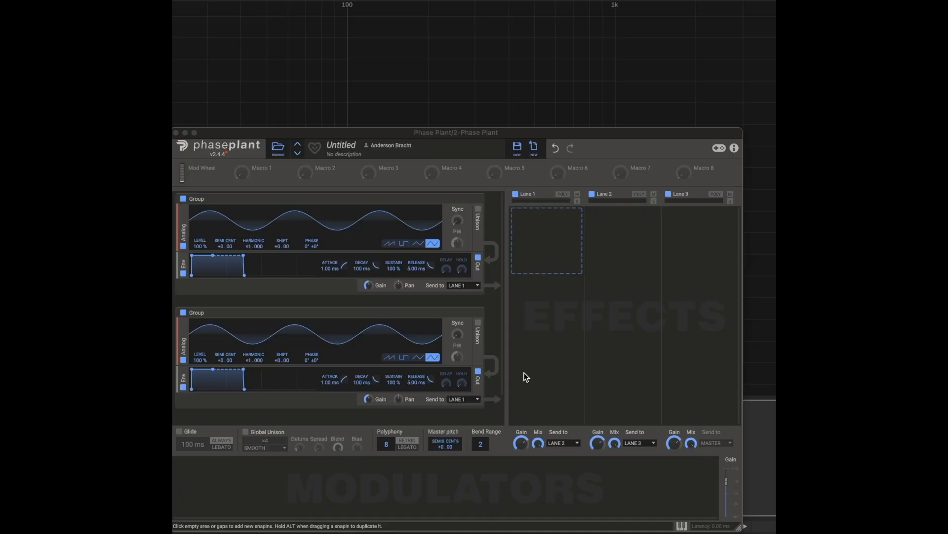
- In a two-oscillator Phase Plant patch, route the second oscillator's envelope output to the first's Harmonic and adjust the modulation amount
{"action": "left_click_drag", "start_coordinate": [485, 383], "coordinate": [271, 229]}
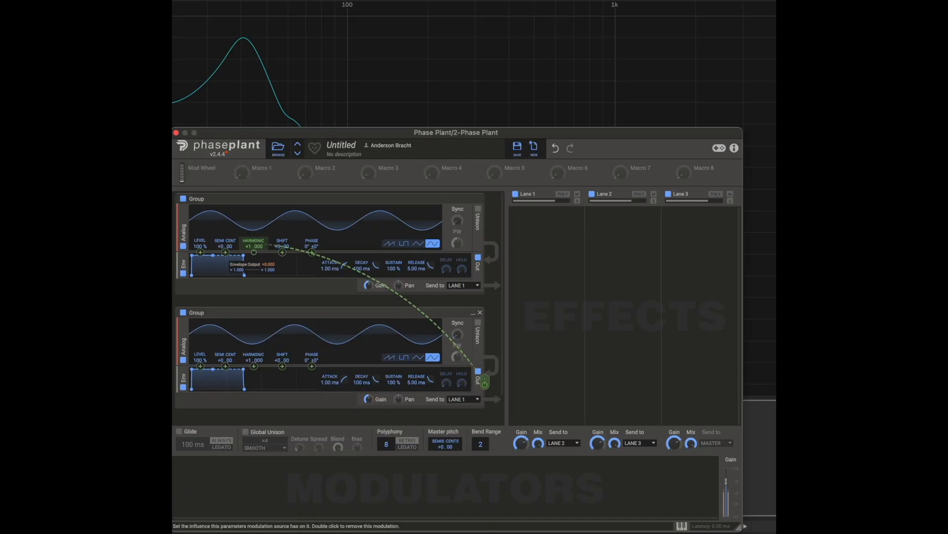
{"action": "left_click_drag", "start_coordinate": [254, 252], "coordinate": [254, 222]}
{"action": "left_click_drag", "start_coordinate": [254, 252], "coordinate": [254, 276]}
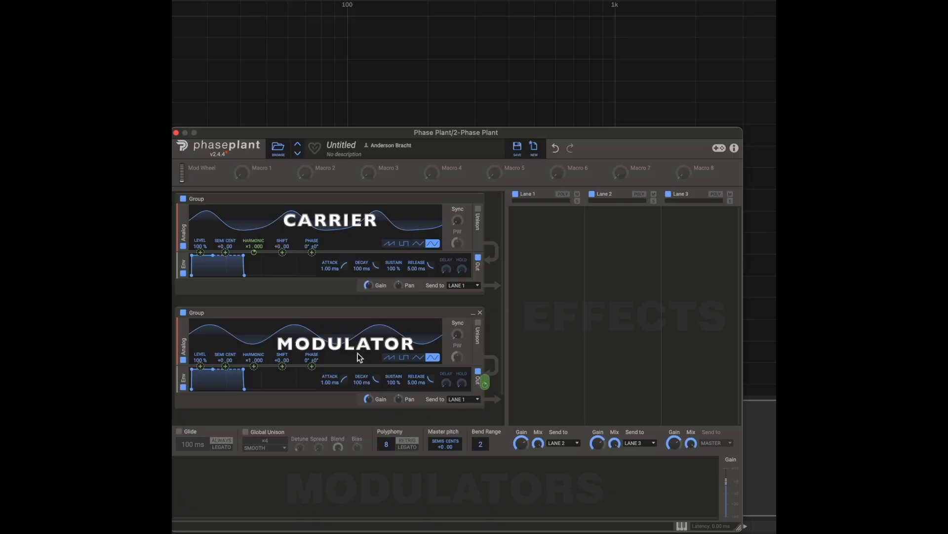
- Set the modulator oscillator to a square wave and compare the sound by disabling and re-enabling the carrier and modulator groups separately
{"action": "left_click", "coordinate": [404, 358]}
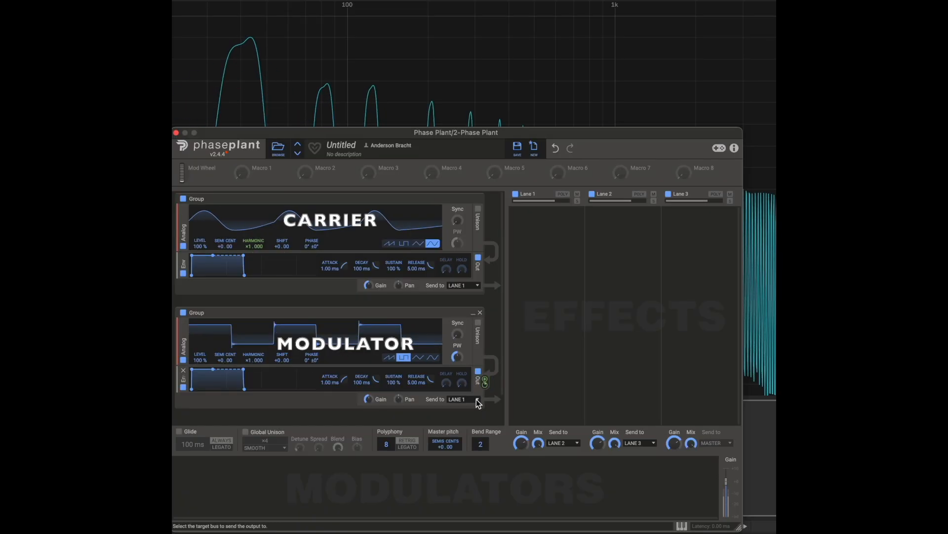
{"action": "left_click", "coordinate": [182, 199]}
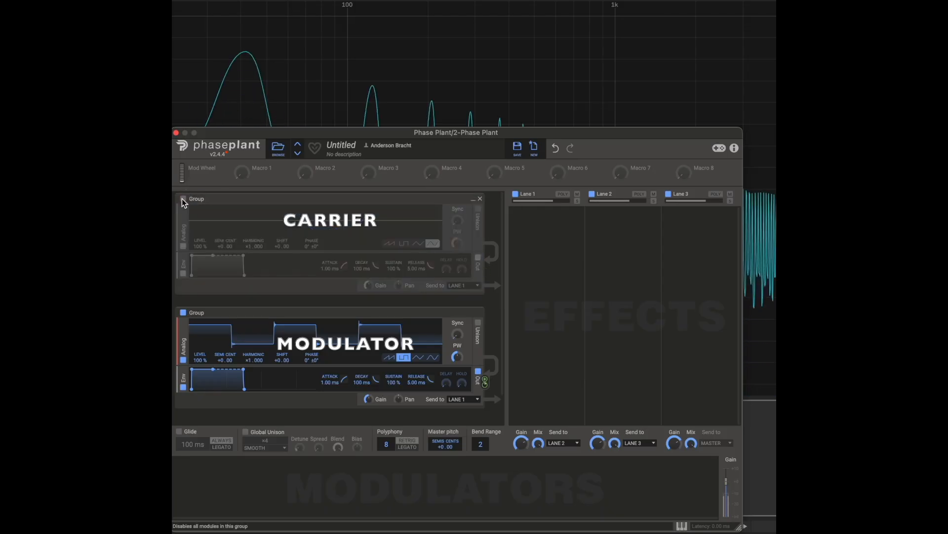
{"action": "left_click", "coordinate": [182, 199]}
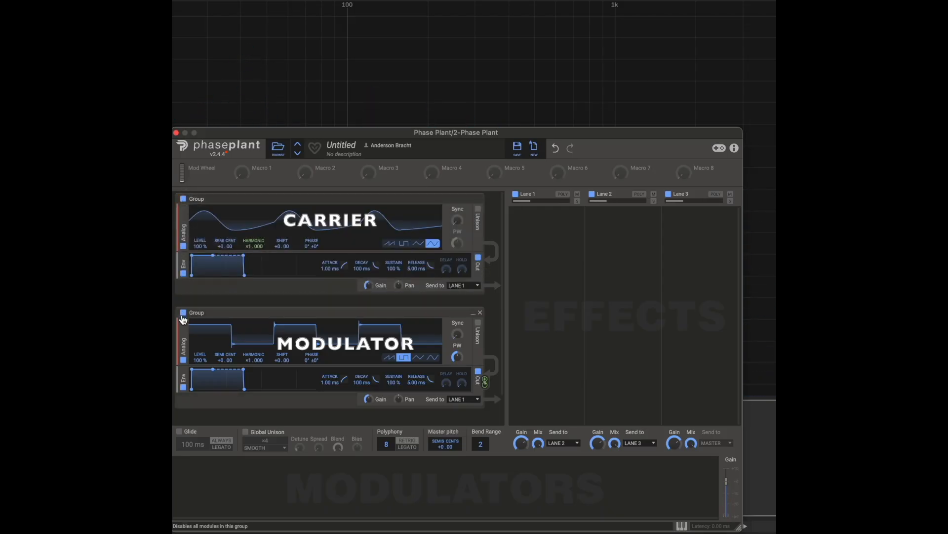
{"action": "left_click", "coordinate": [184, 313]}
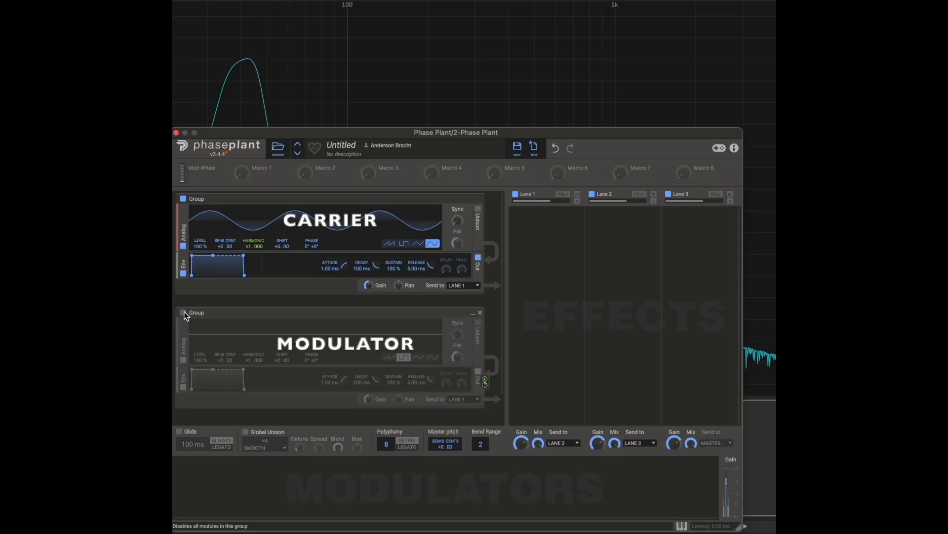
{"action": "left_click", "coordinate": [184, 313]}
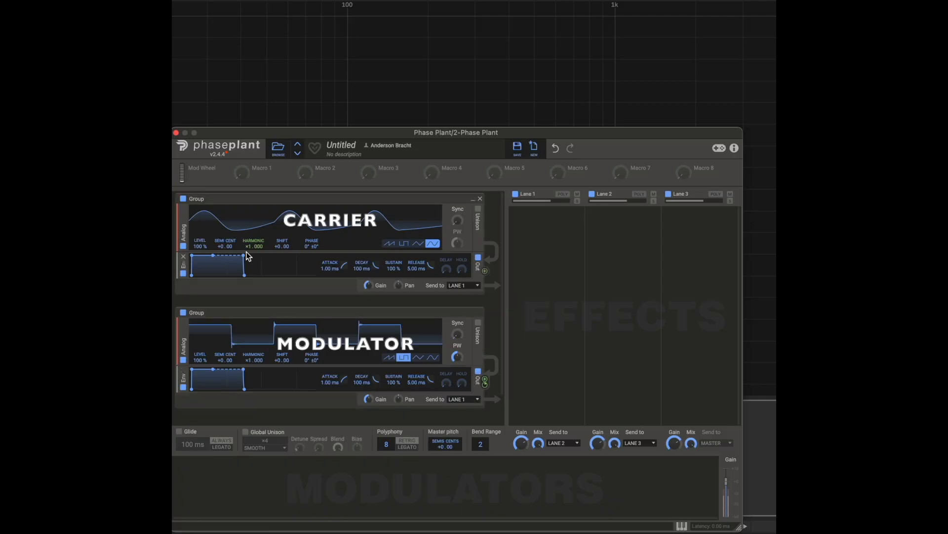
{"action": "left_click", "coordinate": [183, 198]}
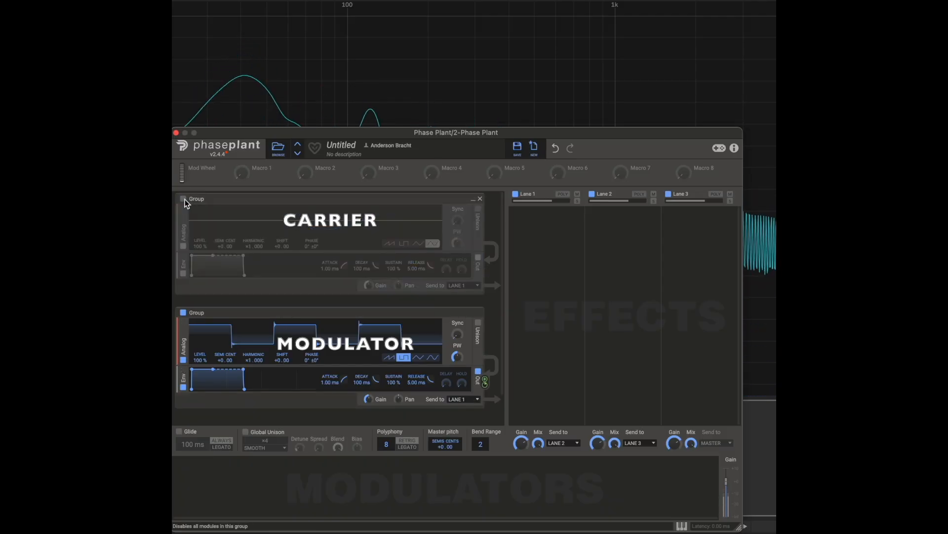
{"action": "left_click", "coordinate": [183, 199]}
{"action": "left_click", "coordinate": [183, 312]}
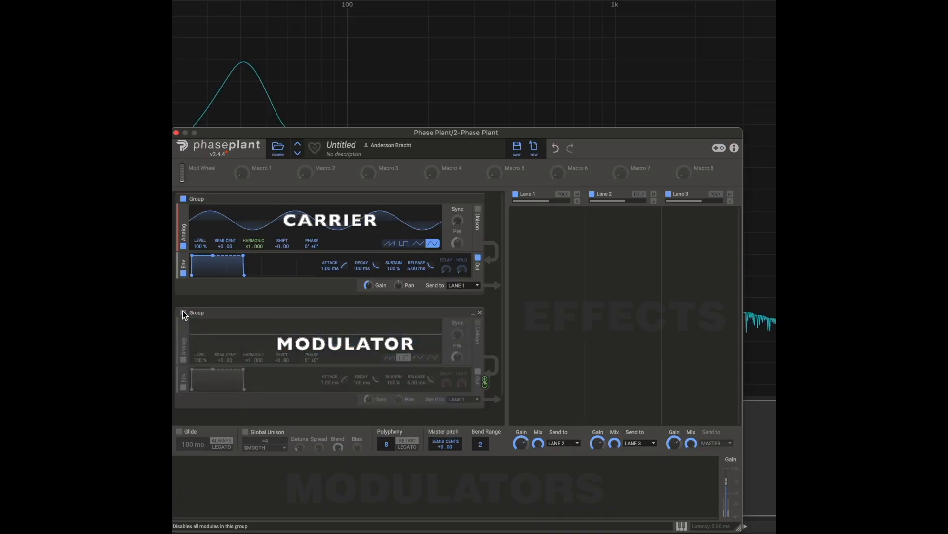
{"action": "left_click", "coordinate": [183, 312]}
- Set the modulator oscillator to a sine wave, send it to Sideband and increase its modulation amount on the carrier's Harmonic
{"action": "left_click", "coordinate": [433, 357]}
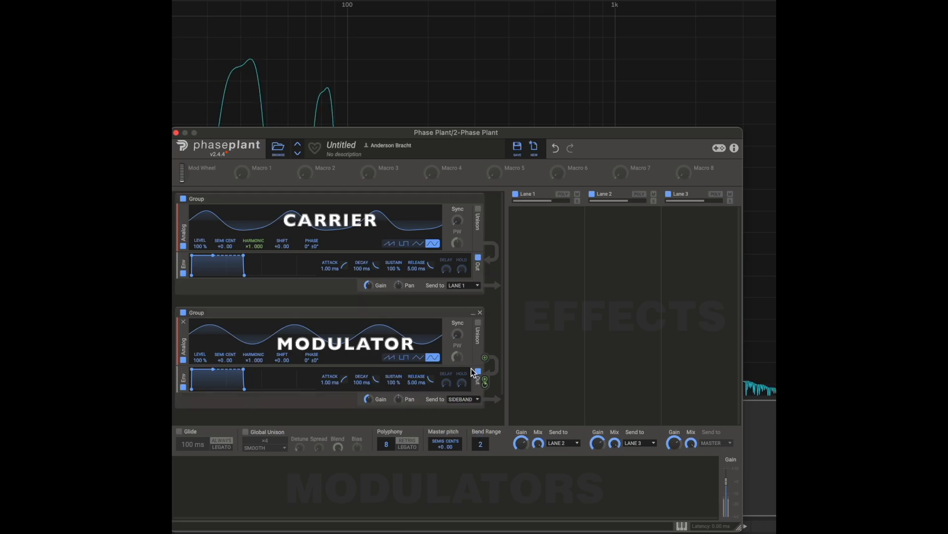
{"action": "mouse_move", "coordinate": [485, 384]}
{"action": "left_mouse_down"}
{"action": "mouse_move", "coordinate": [485, 354]}
{"action": "mouse_move", "coordinate": [486, 376]}
{"action": "mouse_move", "coordinate": [485, 368]}
{"action": "left_mouse_up"}
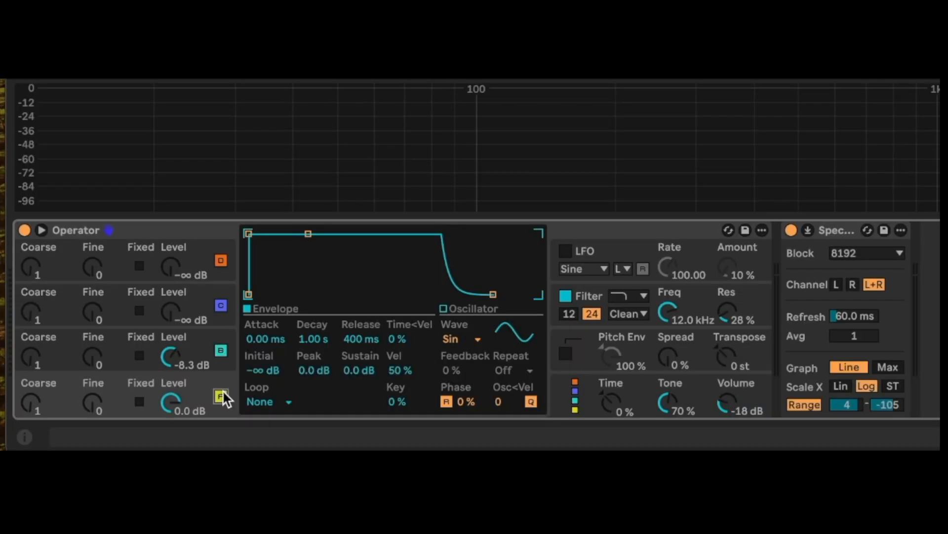
- In Operator, compare the sound with oscillator A switched off and on while adjusting oscillator B's level
{"action": "left_click", "coordinate": [221, 395]}
{"action": "left_click", "coordinate": [220, 395]}
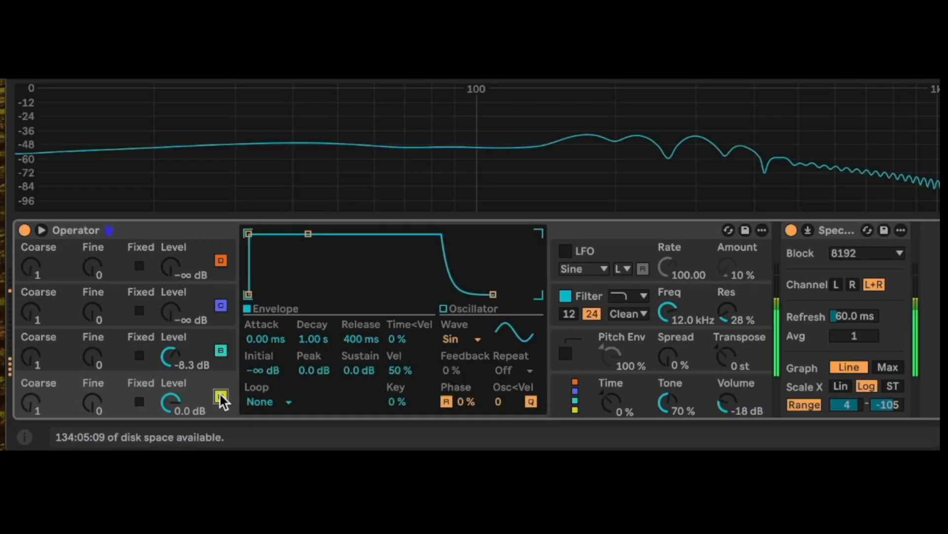
{"action": "left_click", "coordinate": [220, 394]}
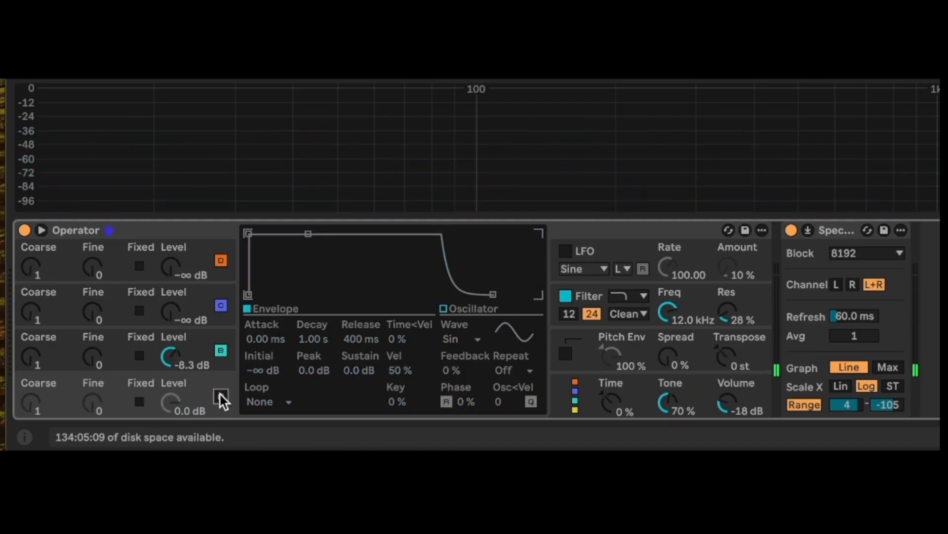
{"action": "left_click", "coordinate": [220, 394]}
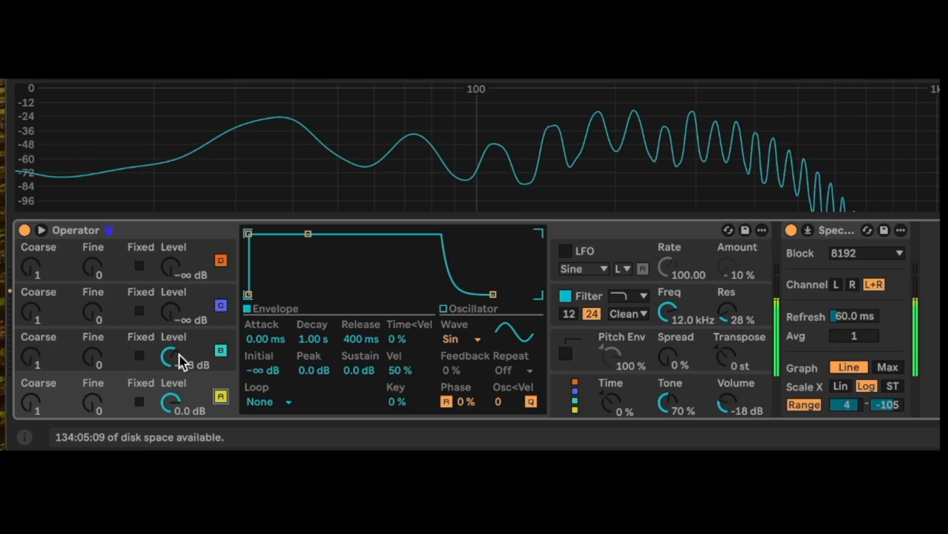
{"action": "left_click_drag", "start_coordinate": [182, 362], "coordinate": [181, 360]}
{"action": "left_click", "coordinate": [221, 396]}
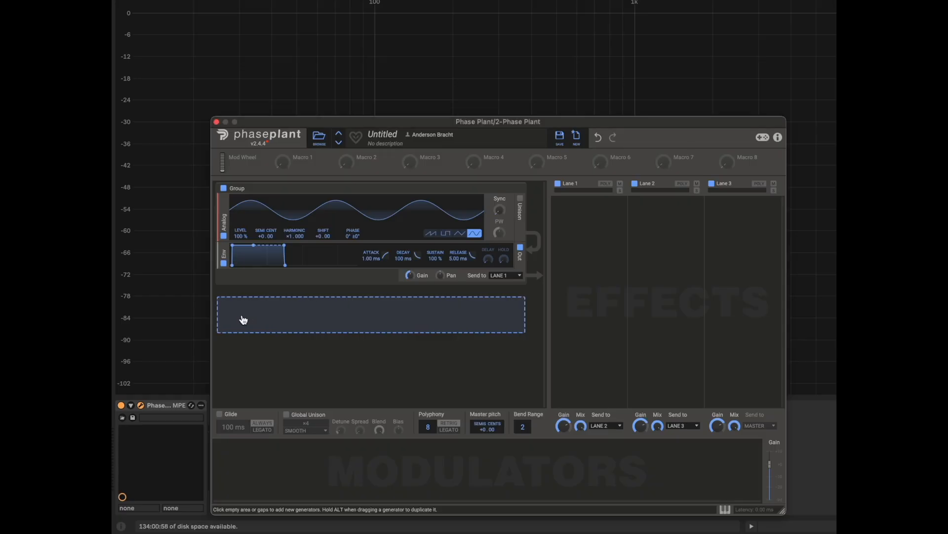
- Back in Phase Plant, add a second Analog oscillator group below the first and set its waveform to sine
{"action": "left_click", "coordinate": [244, 319]}
{"action": "left_click", "coordinate": [258, 343]}
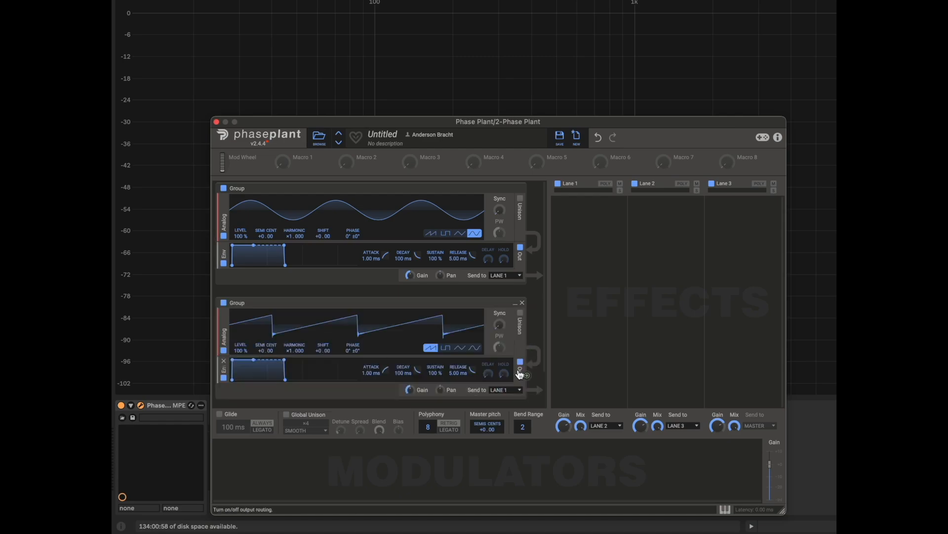
{"action": "left_click", "coordinate": [474, 348]}
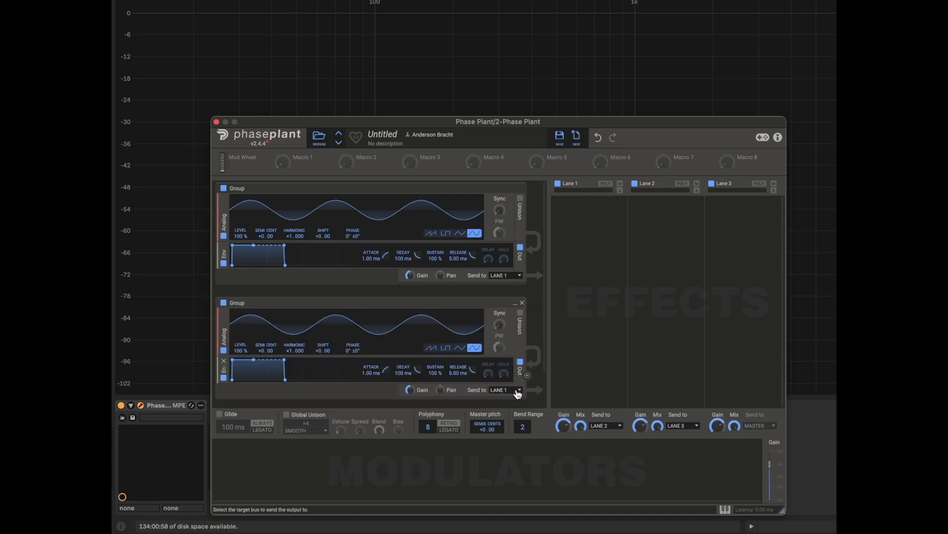
- Try modulating the second oscillator's Harmonic from the first group's envelope output by about +13, and remove that modulation
{"action": "left_click", "coordinate": [517, 279]}
{"action": "left_click", "coordinate": [516, 279]}
{"action": "left_click", "coordinate": [516, 279]}
{"action": "left_click_drag", "start_coordinate": [346, 333], "coordinate": [295, 356]}
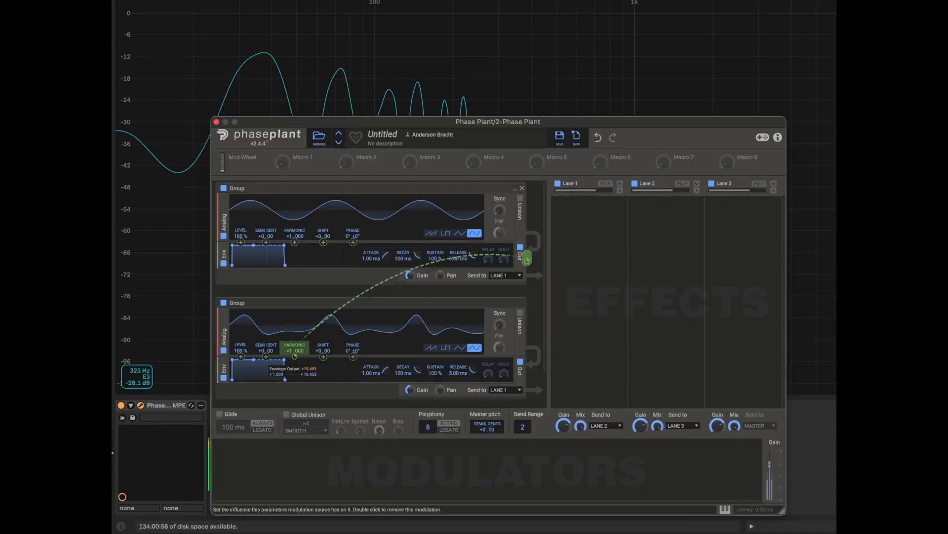
{"action": "double_click", "coordinate": [527, 260]}
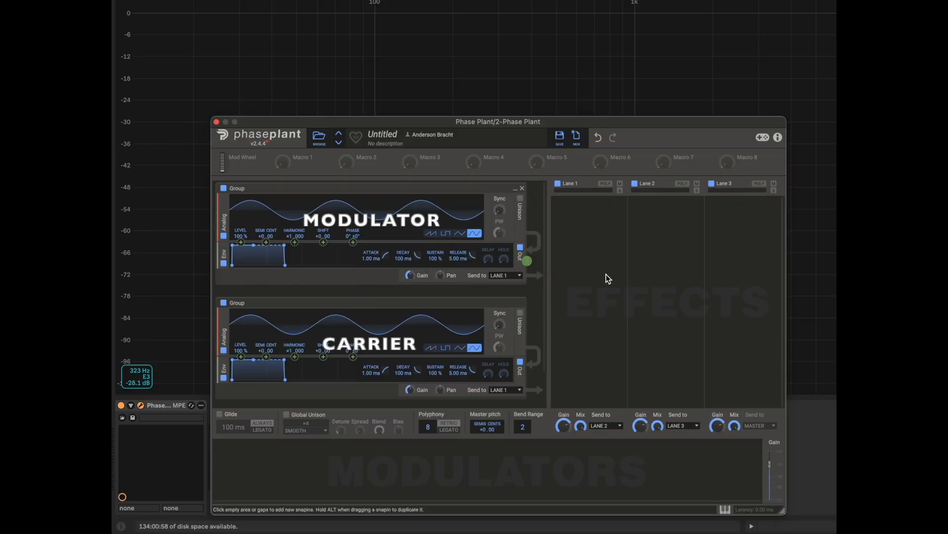
- Delete the envelope from the first group and route its Analog oscillator output directly to the second oscillator's Harmonic
{"action": "left_click", "coordinate": [224, 247]}
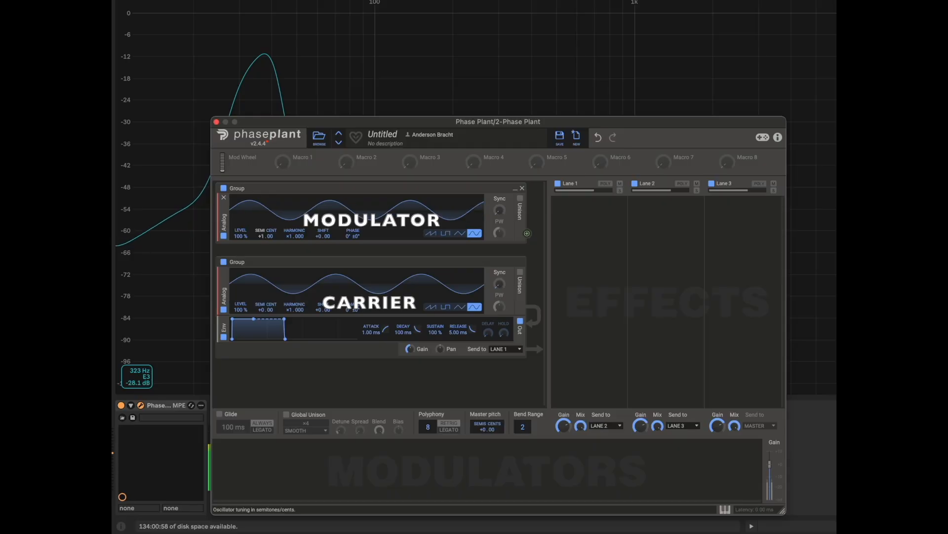
{"action": "left_click_drag", "start_coordinate": [527, 233], "coordinate": [294, 307]}
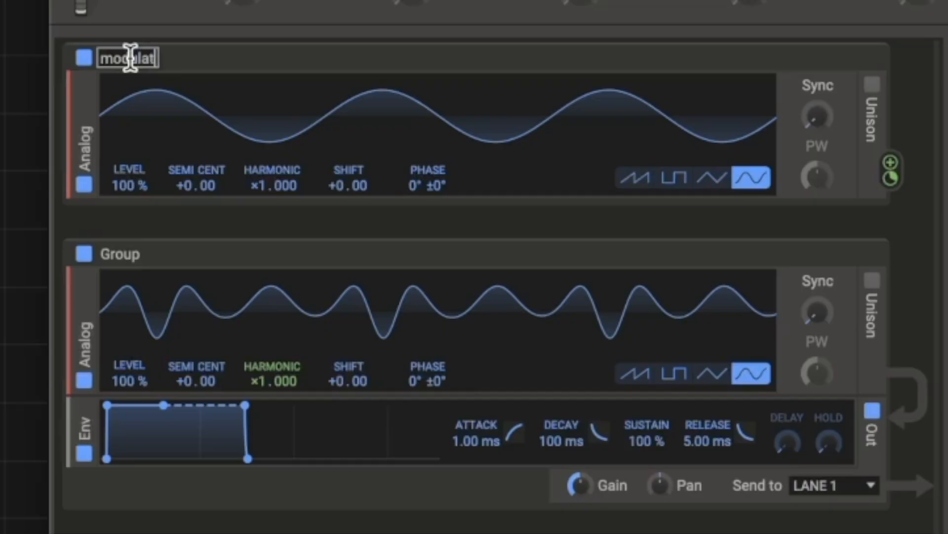
- Name the first group "modulator" and the second "carrier", and adjust the modulation amount on the carrier's Harmonic
{"action": "left_click", "coordinate": [132, 253]}
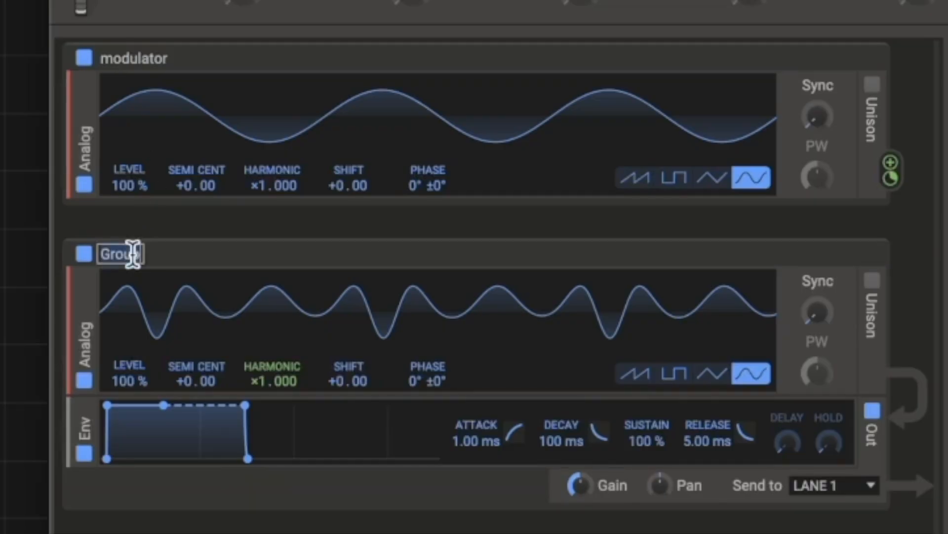
{"action": "type", "text": "carrier"}
{"action": "key", "text": "Return"}
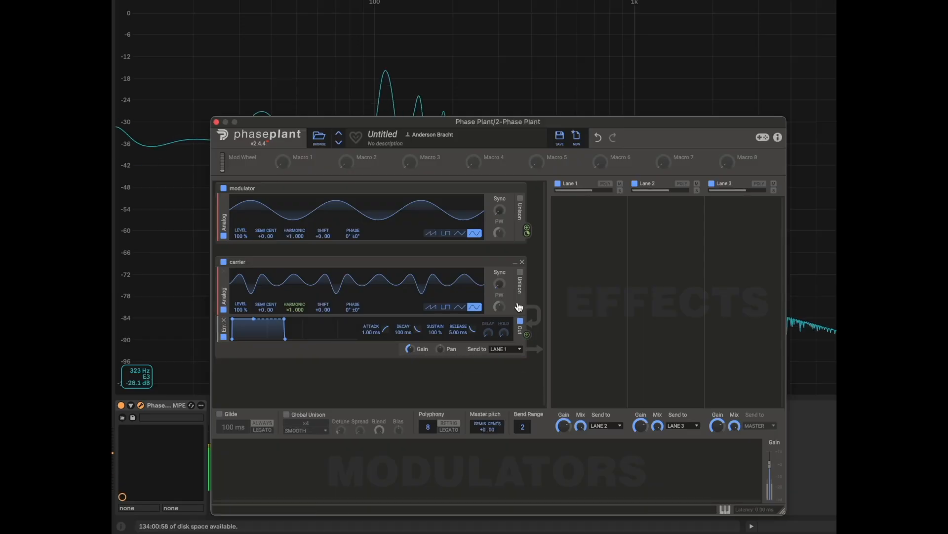
{"action": "mouse_move", "coordinate": [527, 233]}
{"action": "left_mouse_down"}
{"action": "mouse_move", "coordinate": [527, 218]}
{"action": "mouse_move", "coordinate": [530, 236]}
{"action": "left_mouse_up"}
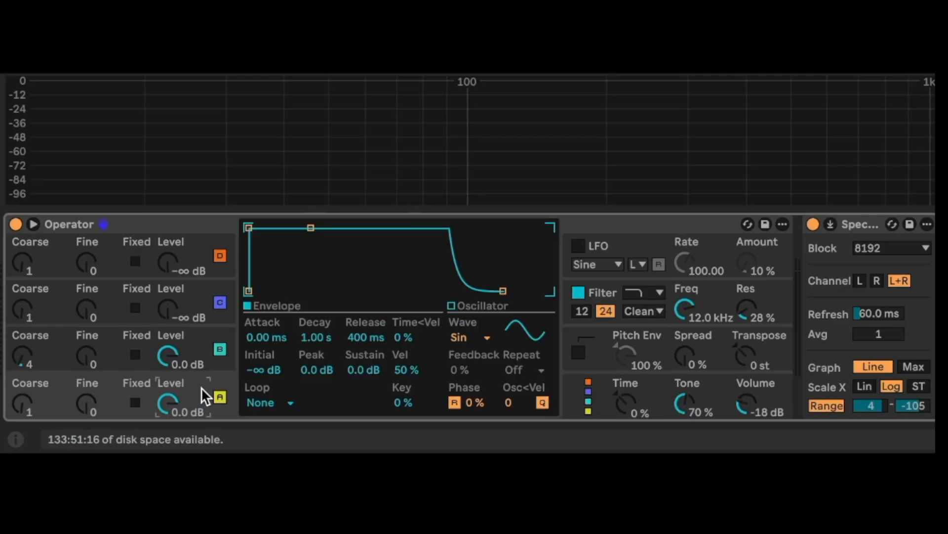
- In Operator, examine the separate envelopes of oscillators A, B, C and D
{"action": "left_click", "coordinate": [204, 345]}
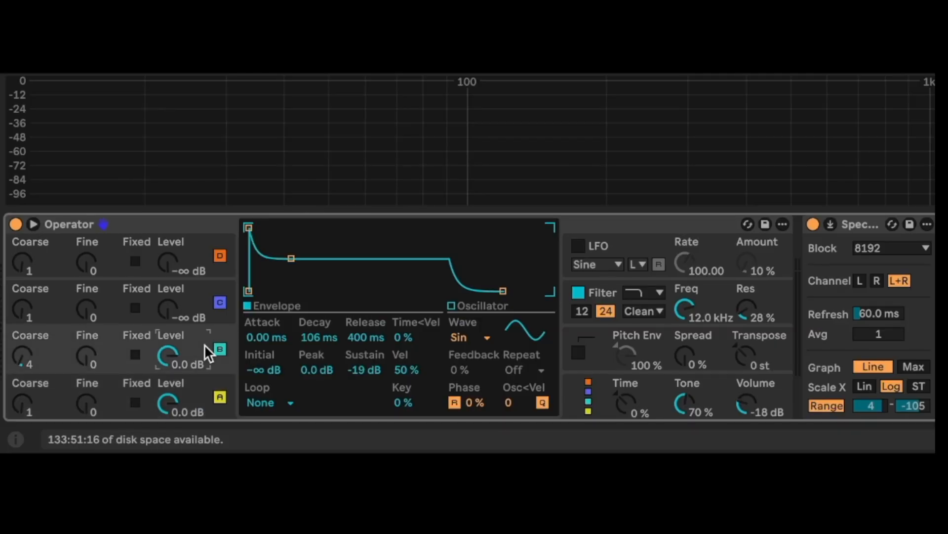
{"action": "left_click", "coordinate": [201, 296]}
{"action": "left_click", "coordinate": [200, 245]}
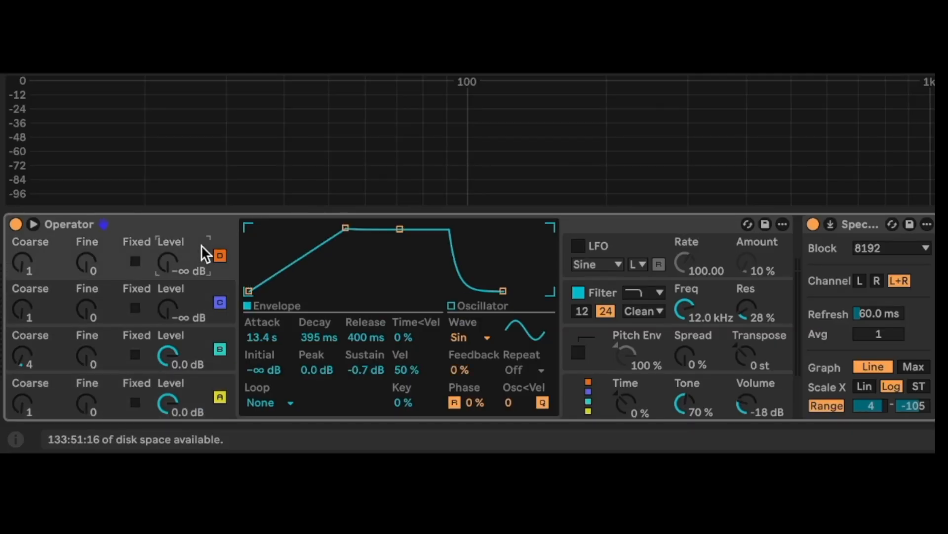
{"action": "left_click", "coordinate": [200, 291]}
{"action": "left_click", "coordinate": [206, 391]}
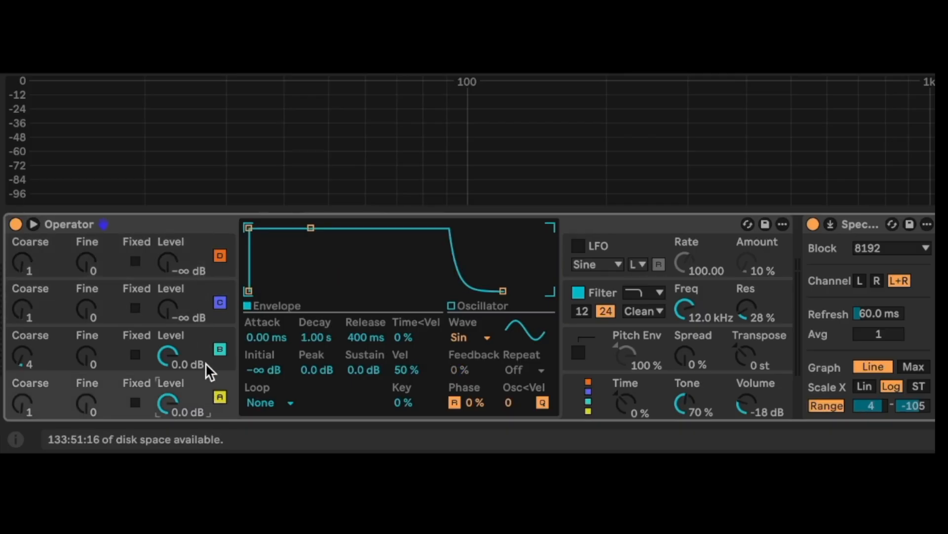
{"action": "left_click", "coordinate": [204, 352]}
{"action": "left_click", "coordinate": [201, 306]}
{"action": "left_click", "coordinate": [201, 256]}
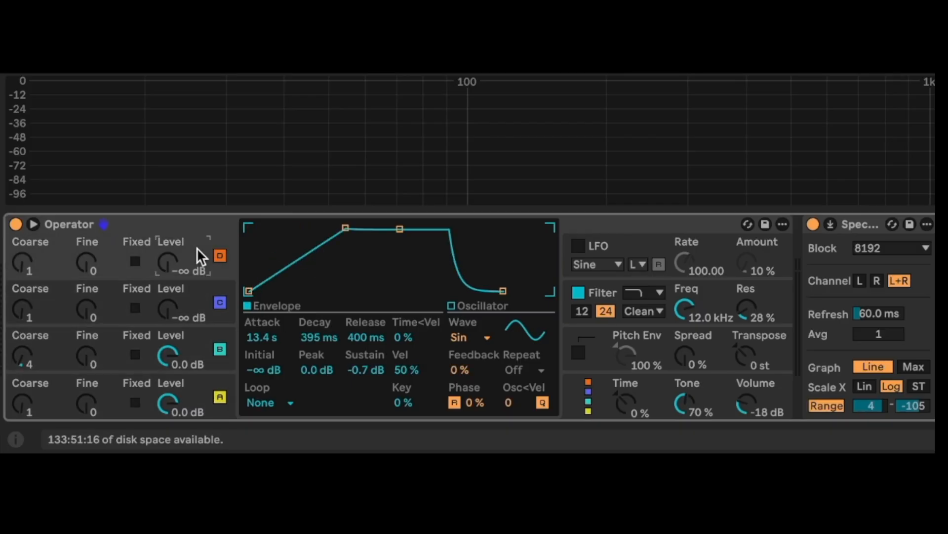
{"action": "left_click", "coordinate": [200, 299]}
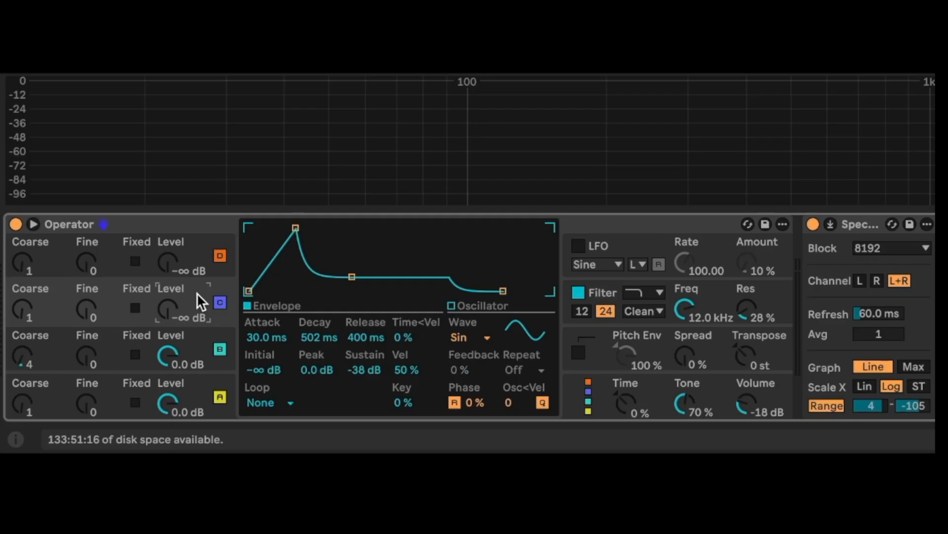
- Select oscillator B, toggle it off and on, and lengthen its envelope attack to 58.3 ms
{"action": "left_click", "coordinate": [196, 340]}
{"action": "left_click_drag", "start_coordinate": [249, 227], "coordinate": [281, 227]}
{"action": "left_click", "coordinate": [215, 350]}
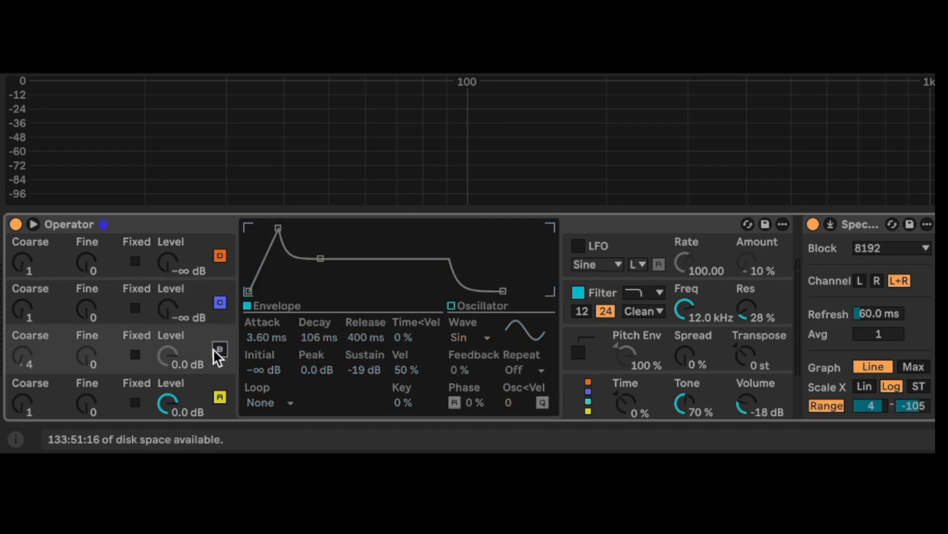
{"action": "left_click", "coordinate": [215, 349]}
{"action": "left_click_drag", "start_coordinate": [278, 228], "coordinate": [301, 228]}
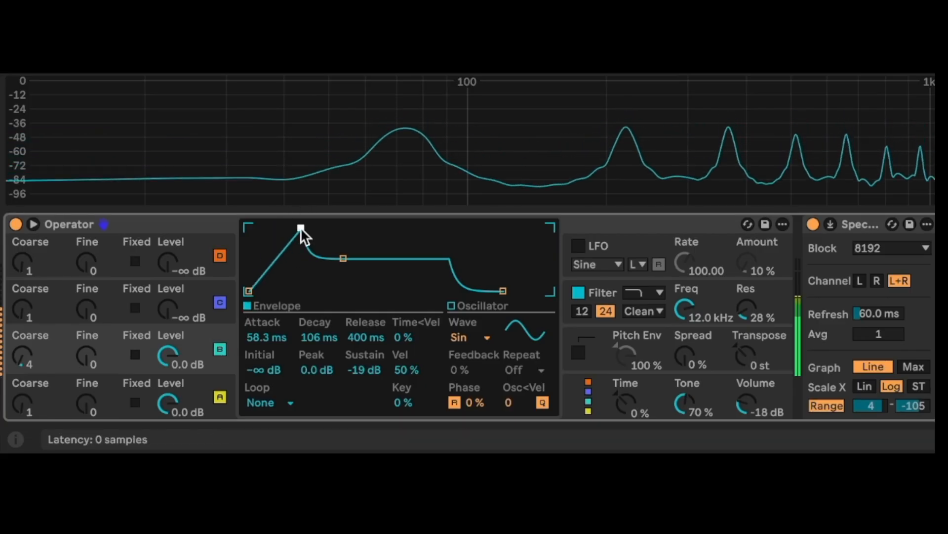
- Lower oscillator B's envelope sustain to −∞ dB and give it a 0.00 ms attack with a −1.4 dB peak
{"action": "left_click_drag", "start_coordinate": [343, 258], "coordinate": [343, 296]}
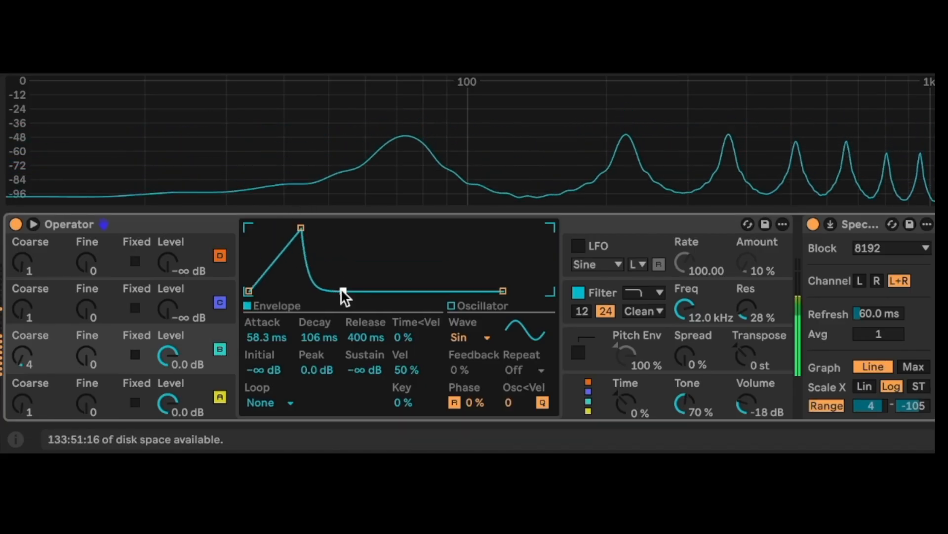
{"action": "left_click_drag", "start_coordinate": [301, 228], "coordinate": [248, 230]}
{"action": "mouse_move", "coordinate": [197, 347]}
{"action": "left_mouse_down"}
{"action": "mouse_move", "coordinate": [197, 361]}
{"action": "mouse_move", "coordinate": [197, 347]}
{"action": "left_mouse_up"}
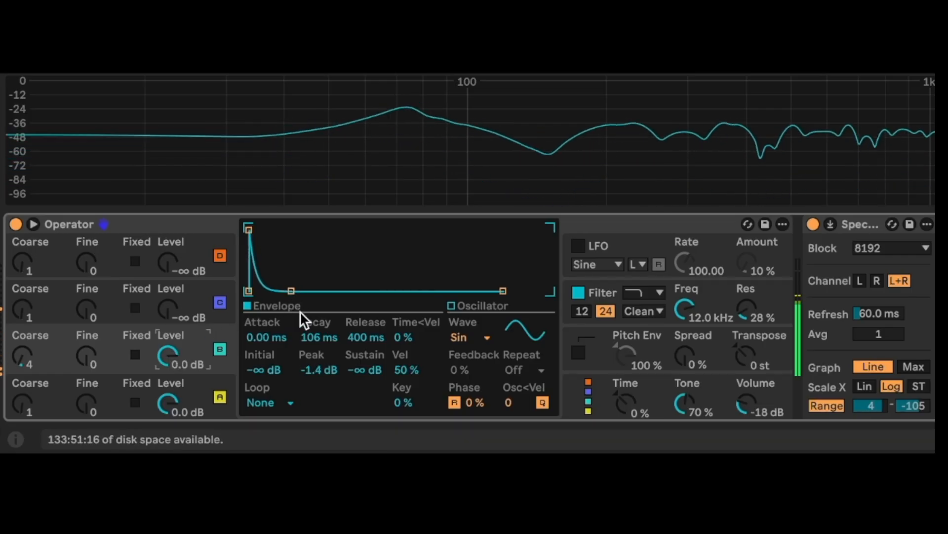
- Stretch oscillator B's envelope to a 10.3 s attack and 60.0 s decay with a −24 dB sustain
{"action": "mouse_move", "coordinate": [291, 291]}
{"action": "left_mouse_down"}
{"action": "mouse_move", "coordinate": [320, 291]}
{"action": "mouse_move", "coordinate": [303, 290]}
{"action": "left_mouse_up"}
{"action": "left_click_drag", "start_coordinate": [249, 230], "coordinate": [316, 229]}
{"action": "left_click_drag", "start_coordinate": [372, 291], "coordinate": [417, 266]}
{"action": "left_click_drag", "start_coordinate": [317, 230], "coordinate": [343, 229]}
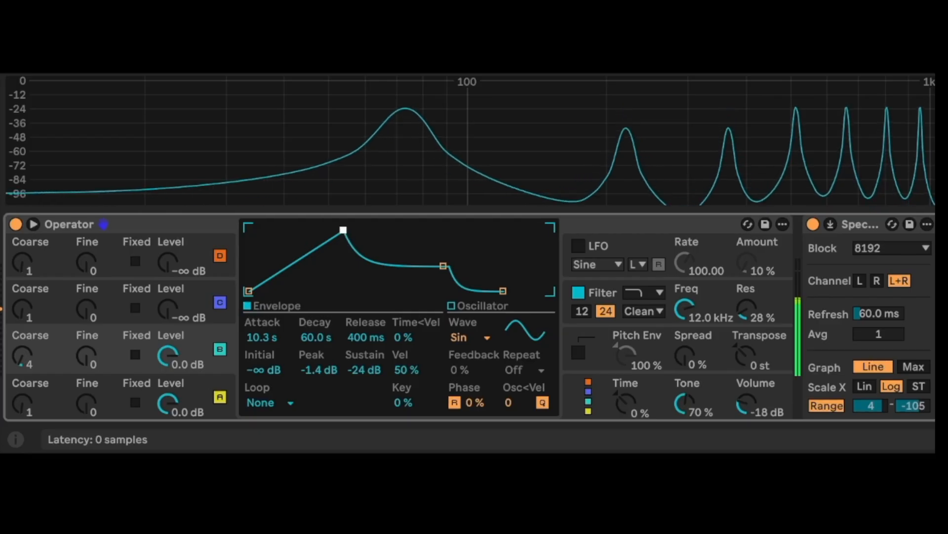
- Reduce oscillator B's level to −17 dB and shorten its envelope attack to 0.29 ms
{"action": "left_click_drag", "start_coordinate": [344, 229], "coordinate": [308, 230]}
{"action": "left_click_drag", "start_coordinate": [174, 341], "coordinate": [174, 373]}
{"action": "left_click_drag", "start_coordinate": [308, 229], "coordinate": [257, 230]}
- Set oscillator B's Coarse frequency to 0.5 and raise its level
{"action": "left_click_drag", "start_coordinate": [22, 354], "coordinate": [22, 368]}
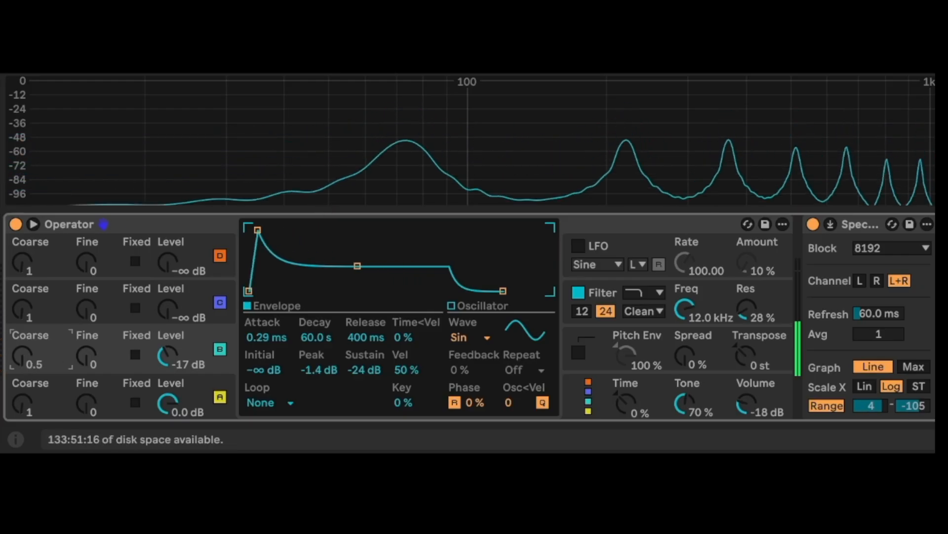
{"action": "left_click_drag", "start_coordinate": [168, 354], "coordinate": [168, 331]}
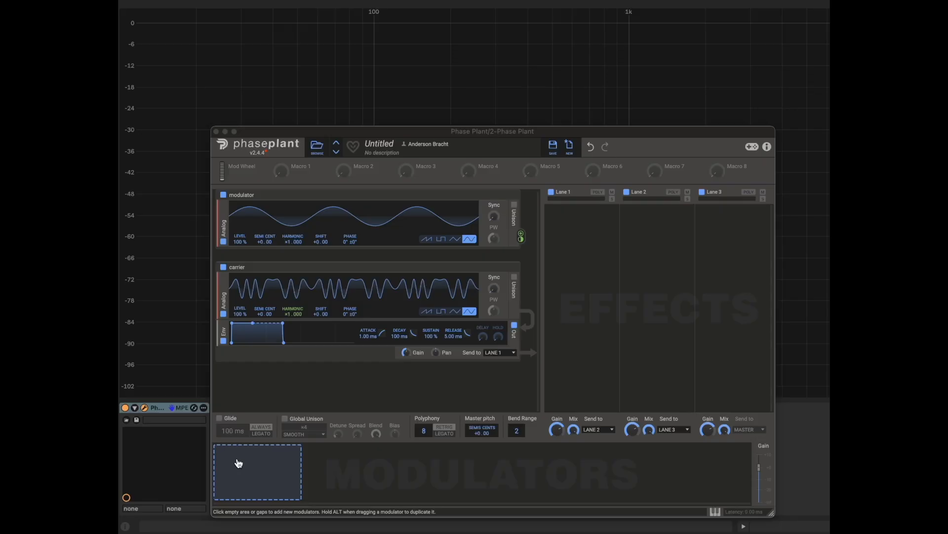
- Add an Envelope modulator and route it to the amount of the modulator oscillator's modulation of the carrier's Harmonic
{"action": "left_click", "coordinate": [237, 459]}
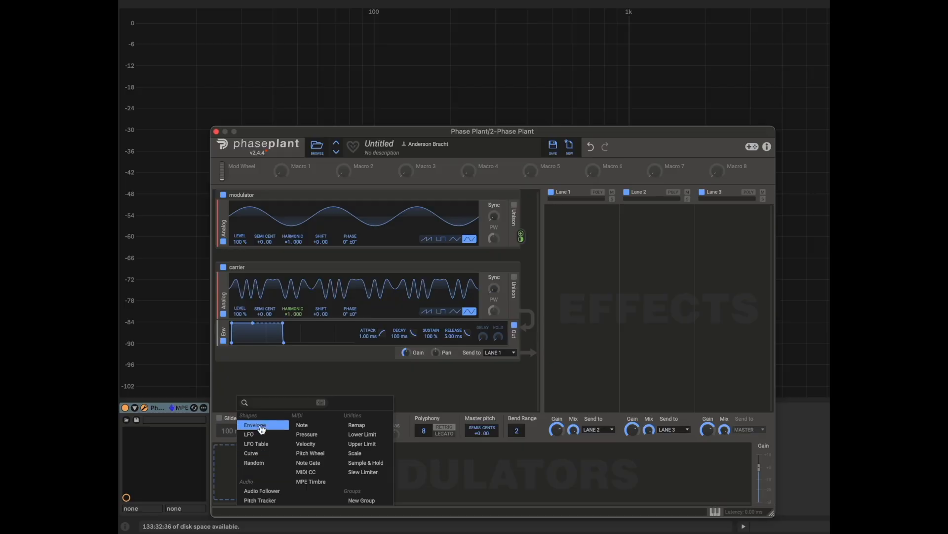
{"action": "left_click", "coordinate": [262, 429]}
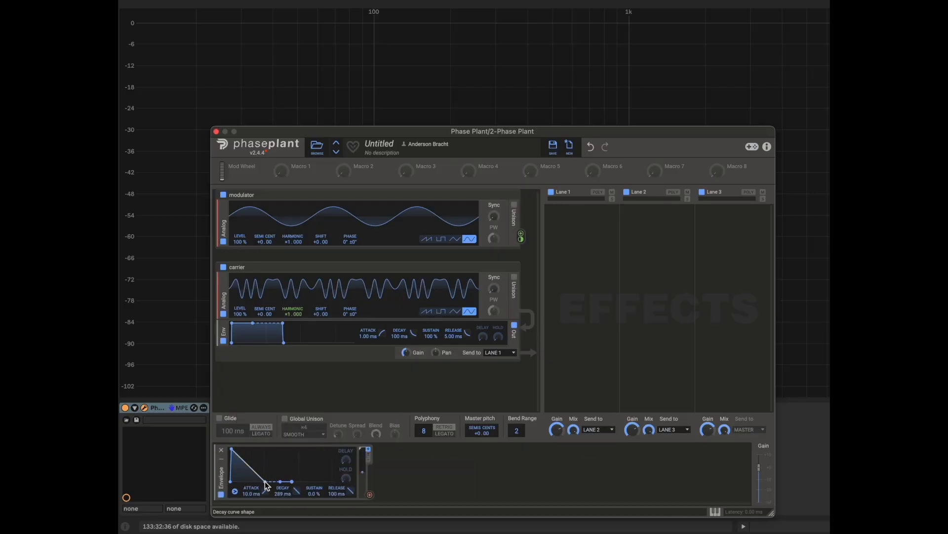
{"action": "left_click", "coordinate": [370, 495]}
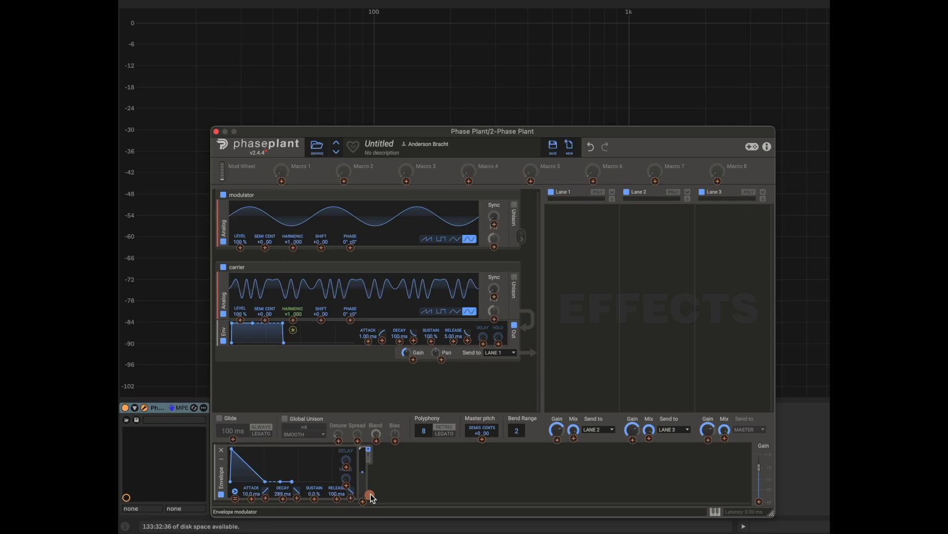
{"action": "left_click", "coordinate": [403, 482]}
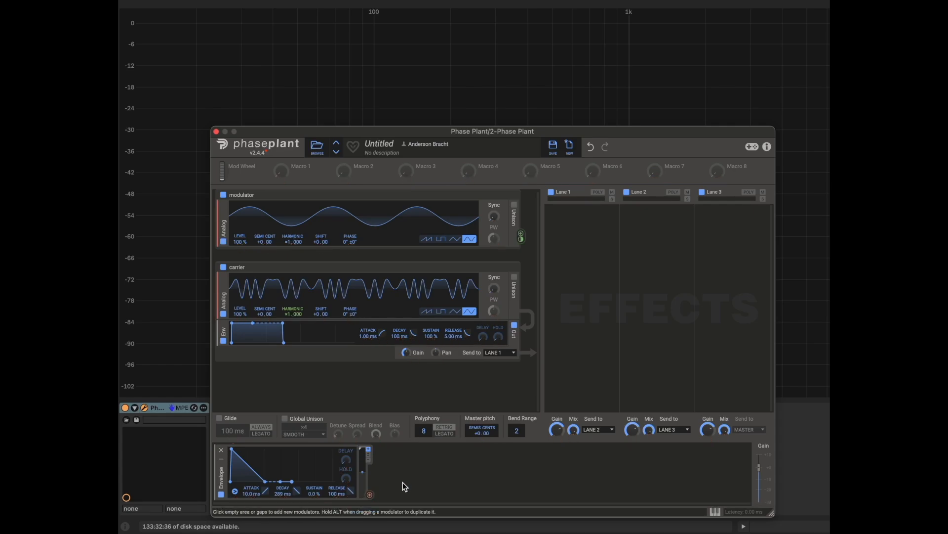
{"action": "left_click", "coordinate": [370, 495]}
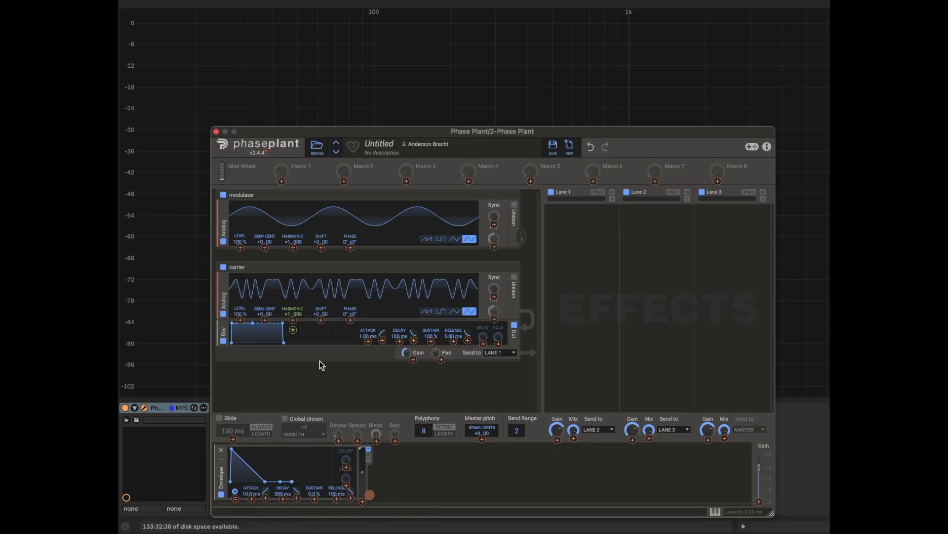
{"action": "left_click", "coordinate": [293, 330]}
{"action": "left_click", "coordinate": [292, 330]}
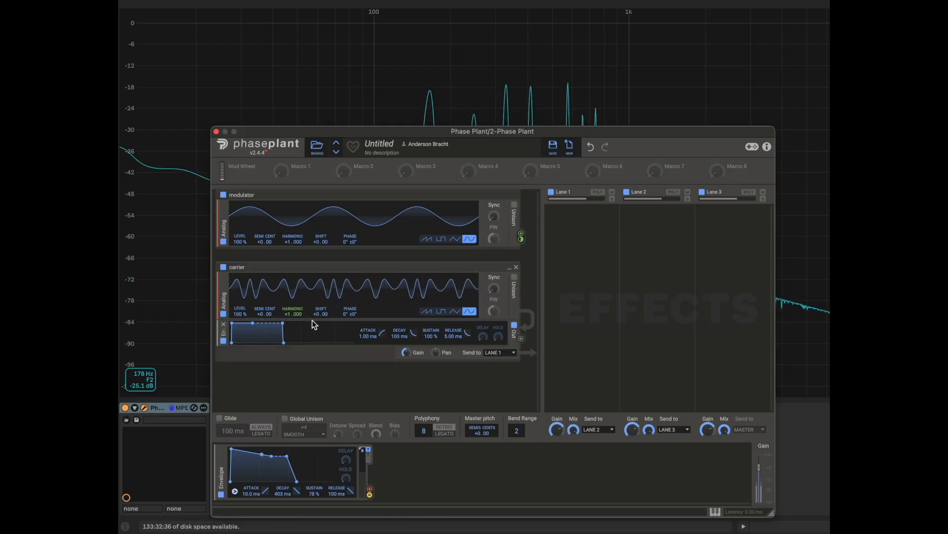
- Try several shapes for the new Envelope modulator, ending with a 197 ms attack, 223 ms decay and 100 % sustain
{"action": "mouse_move", "coordinate": [293, 319]}
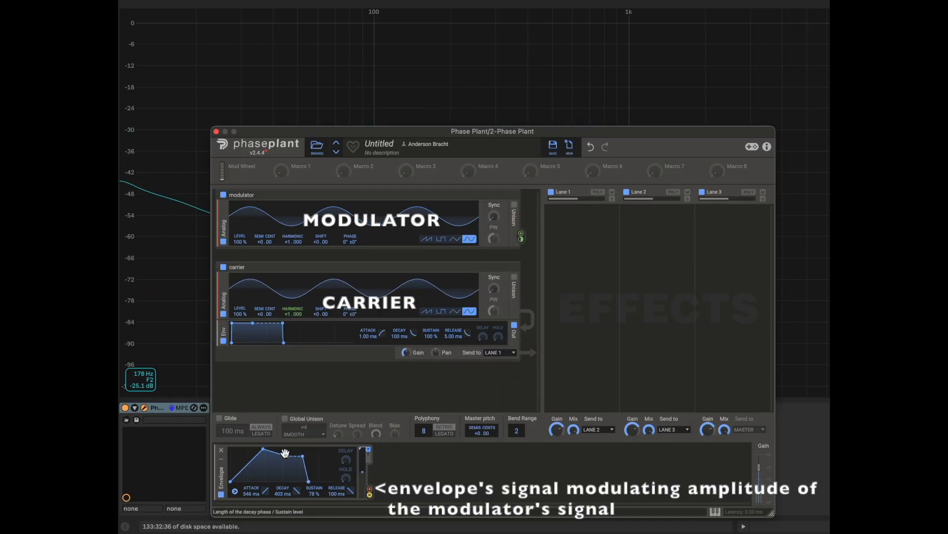
{"action": "left_click_drag", "start_coordinate": [287, 456], "coordinate": [287, 481]}
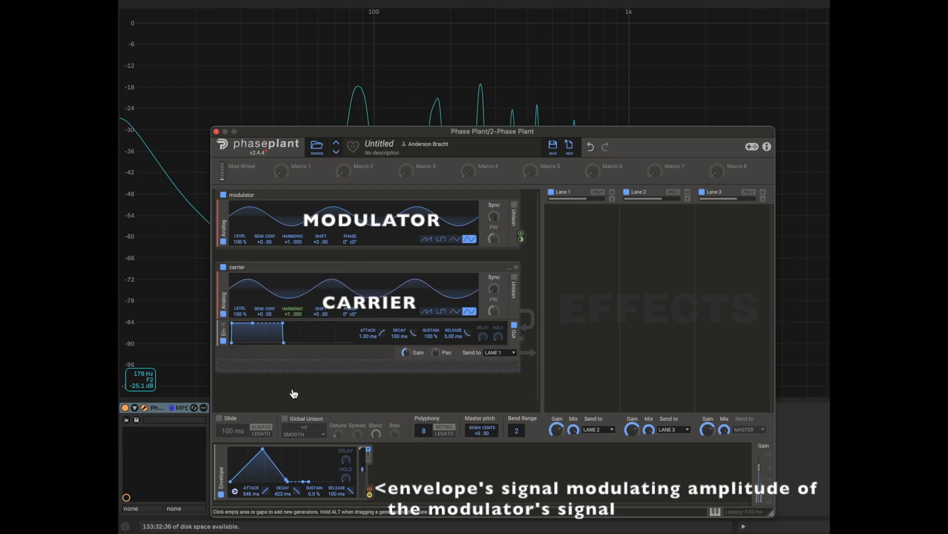
{"action": "left_click_drag", "start_coordinate": [288, 449], "coordinate": [289, 449]}
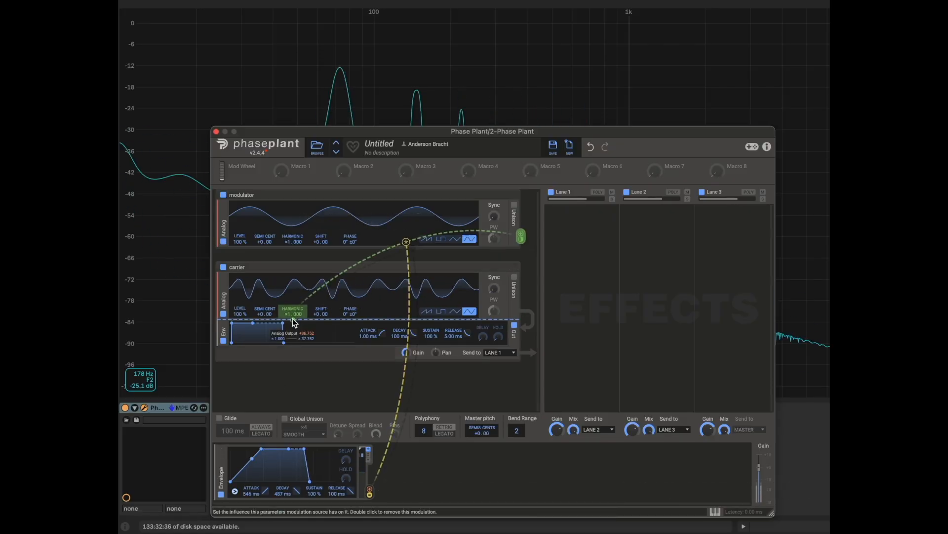
{"action": "left_click_drag", "start_coordinate": [244, 449], "coordinate": [276, 476]}
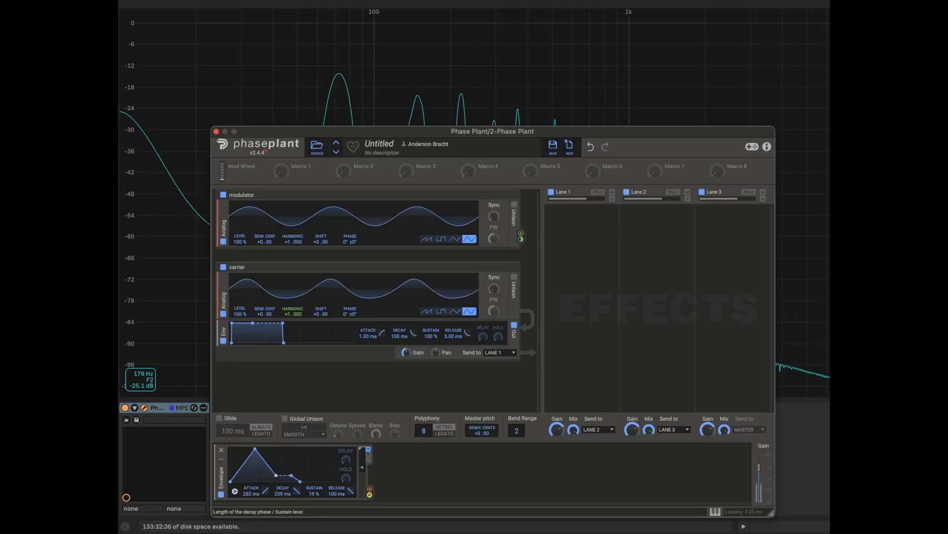
{"action": "left_click_drag", "start_coordinate": [276, 475], "coordinate": [275, 448]}
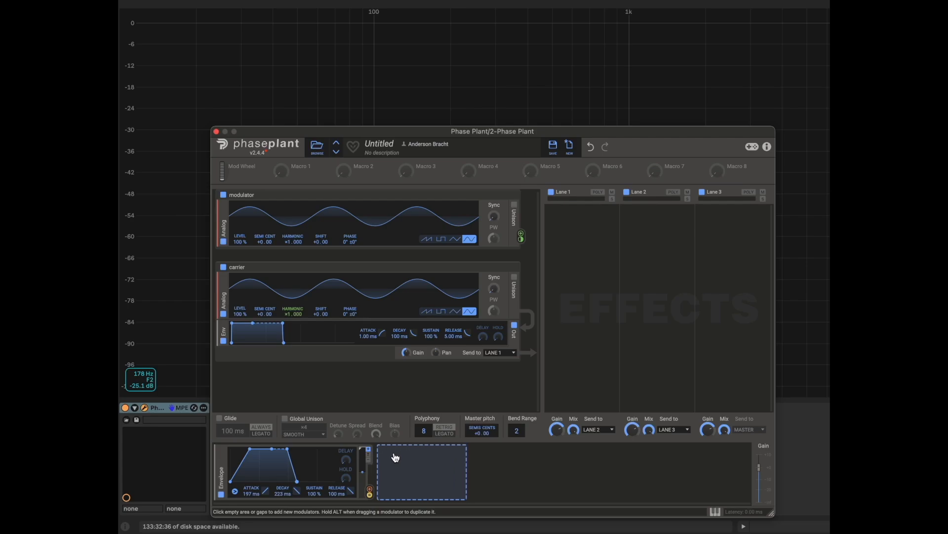
- Add an LFO with a 2.519 Hz rate controlling the amount of the modulator oscillator's modulation of the carrier's Harmonic
{"action": "left_click", "coordinate": [396, 457]}
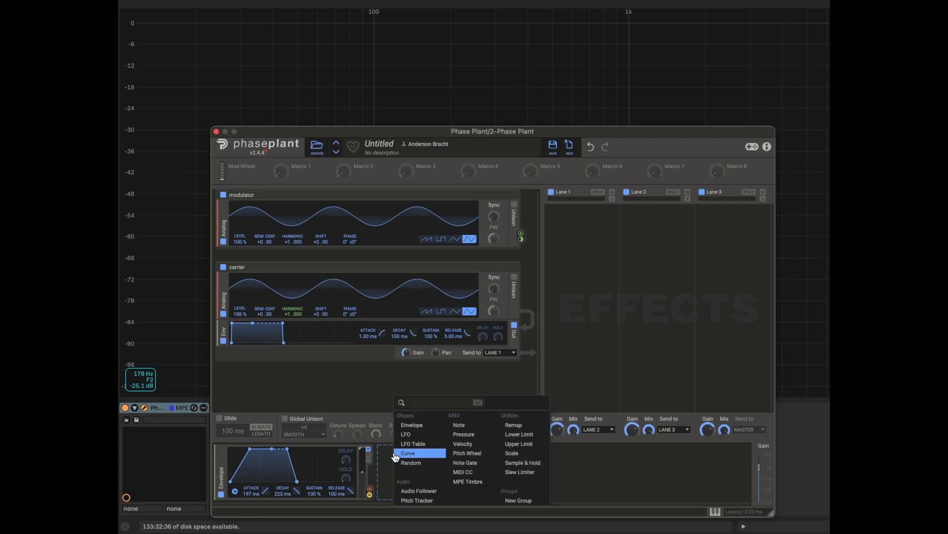
{"action": "left_click", "coordinate": [421, 434]}
{"action": "left_click_drag", "start_coordinate": [561, 494], "coordinate": [393, 354]}
{"action": "left_click_drag", "start_coordinate": [303, 342], "coordinate": [293, 330]}
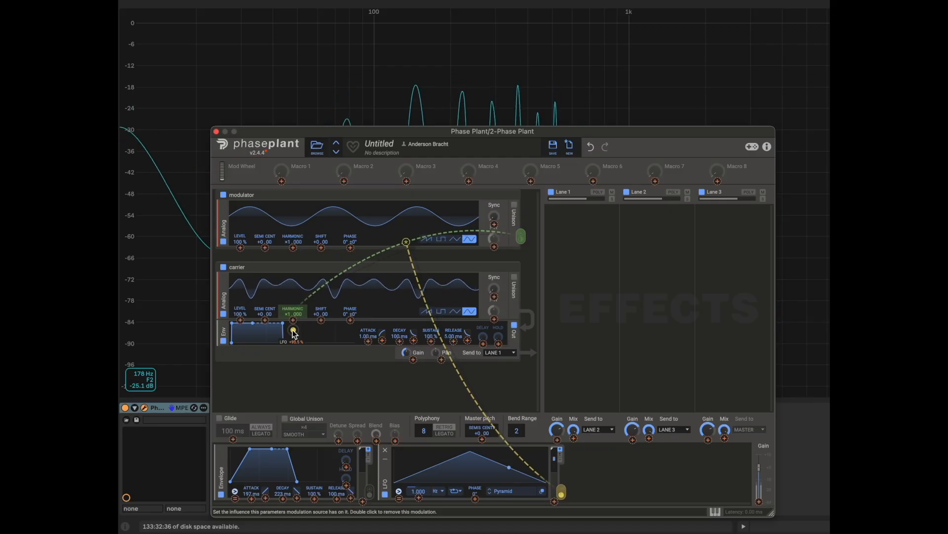
{"action": "left_click", "coordinate": [415, 490]}
{"action": "left_click_drag", "start_coordinate": [413, 494], "coordinate": [413, 490]}
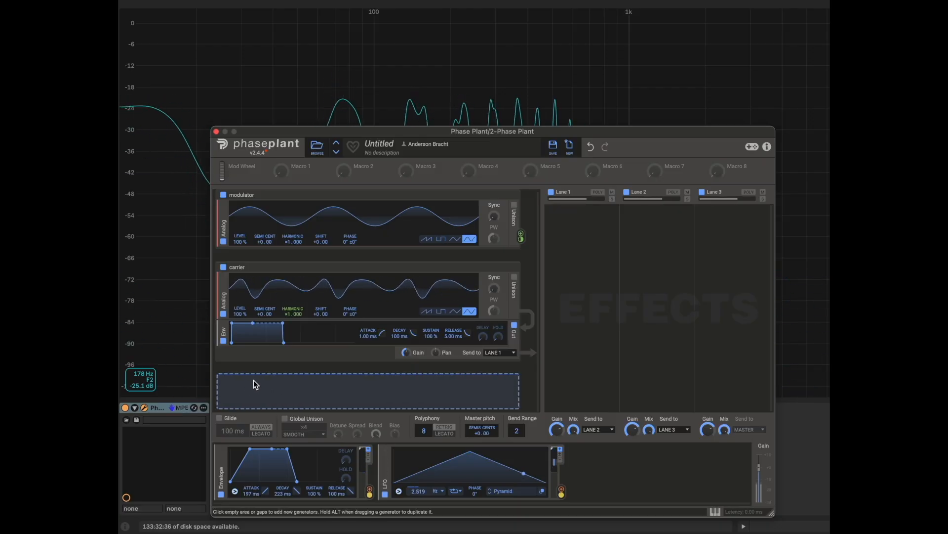
- Add an Analog sawtooth group with an envelope output below the carrier and route it to the modulator oscillator's Harmonic
{"action": "left_click", "coordinate": [241, 381]}
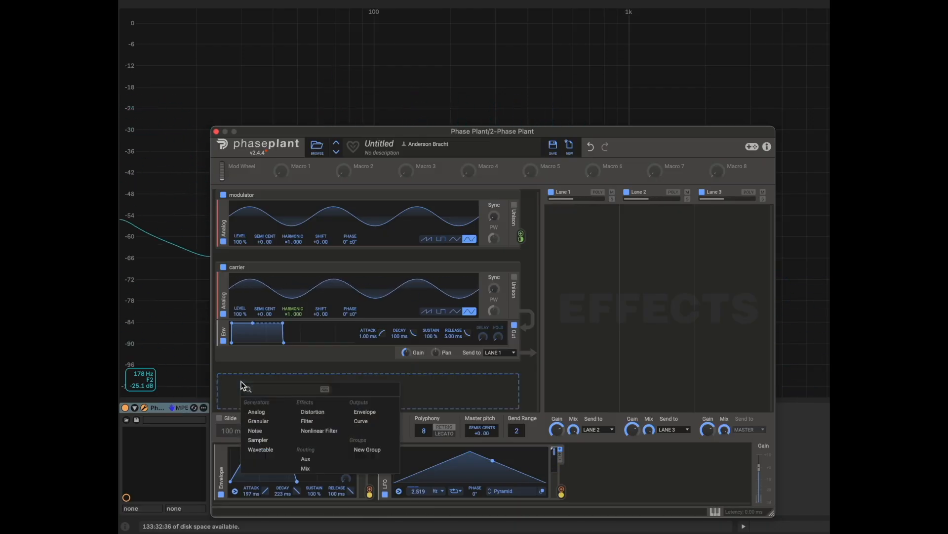
{"action": "left_click", "coordinate": [254, 410]}
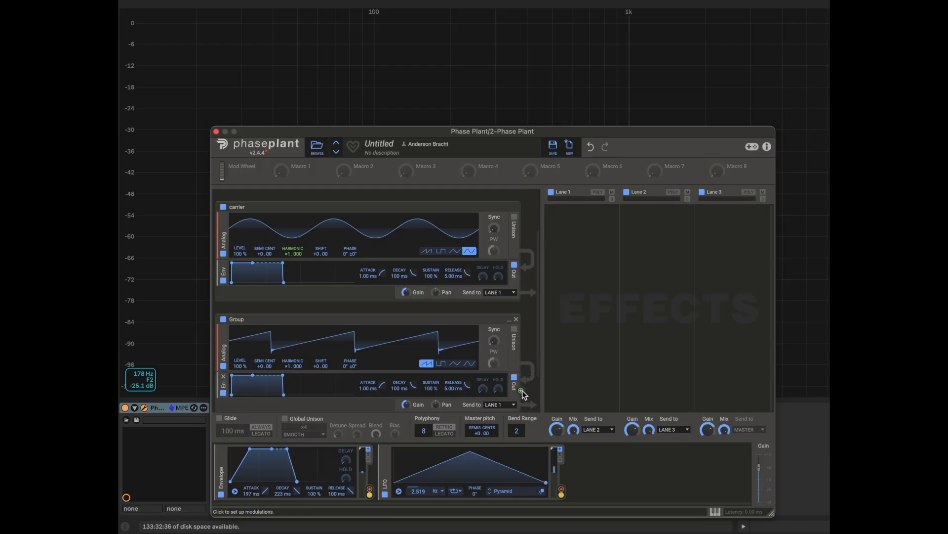
{"action": "scroll", "coordinate": [444, 292], "scroll_direction": "up", "scroll_amount": 3}
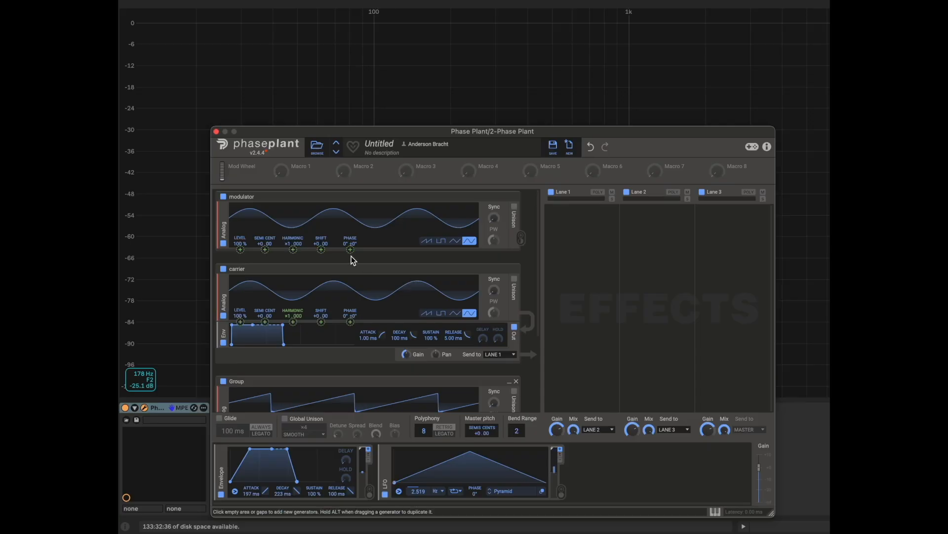
{"action": "left_click_drag", "start_coordinate": [295, 250], "coordinate": [295, 220]}
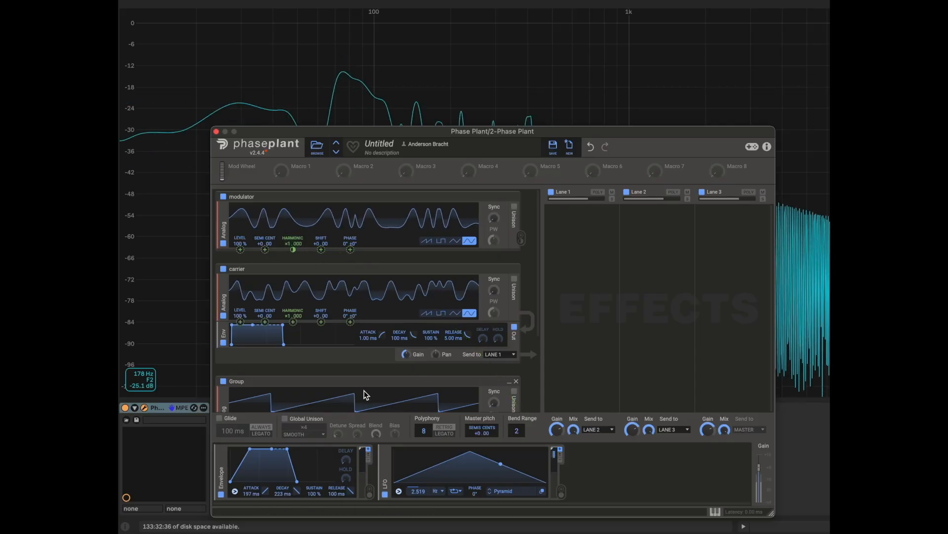
{"action": "scroll", "coordinate": [384, 368], "scroll_direction": "down", "scroll_amount": 5}
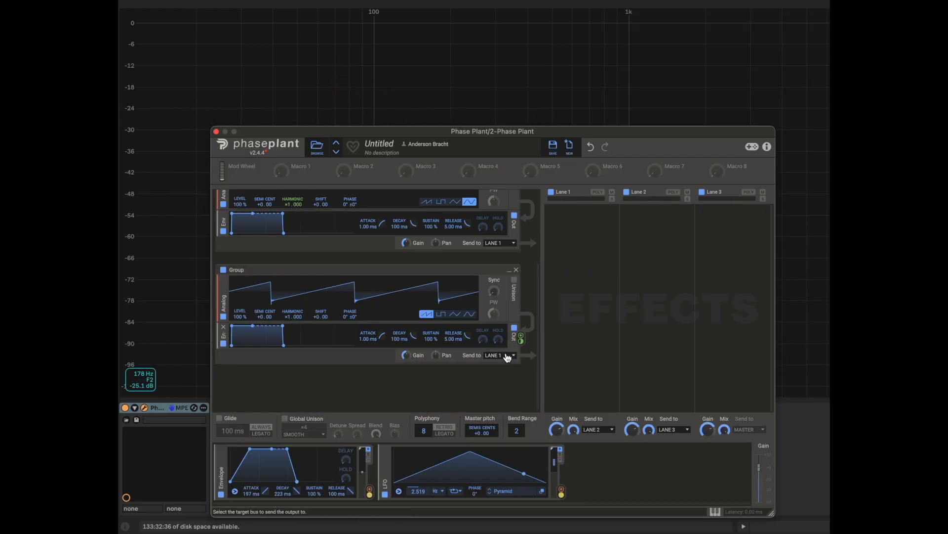
{"action": "left_click", "coordinate": [365, 395]}
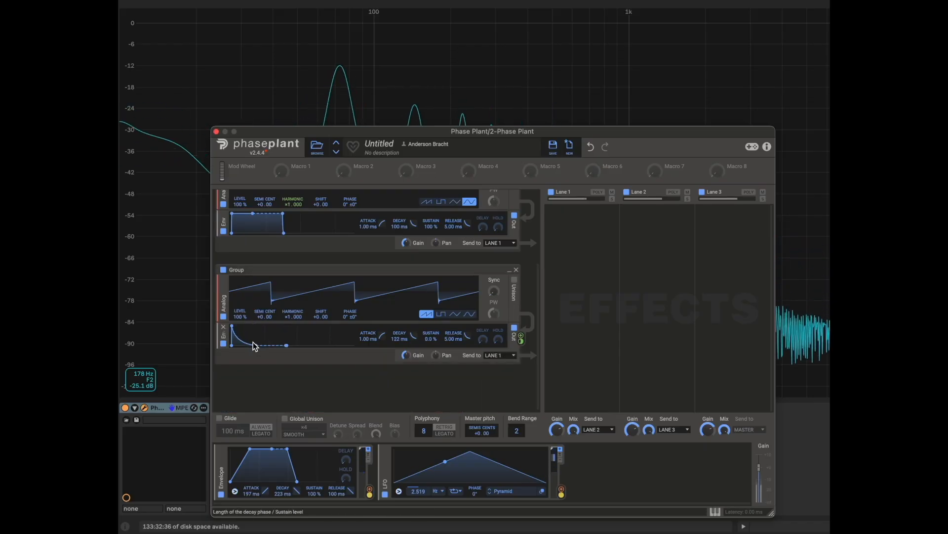
- Shape the sawtooth group's envelope to a 2.14 s attack, 129 ms decay and 45 % sustain, and send its output to SIDEBAND
{"action": "left_click_drag", "start_coordinate": [232, 326], "coordinate": [271, 343]}
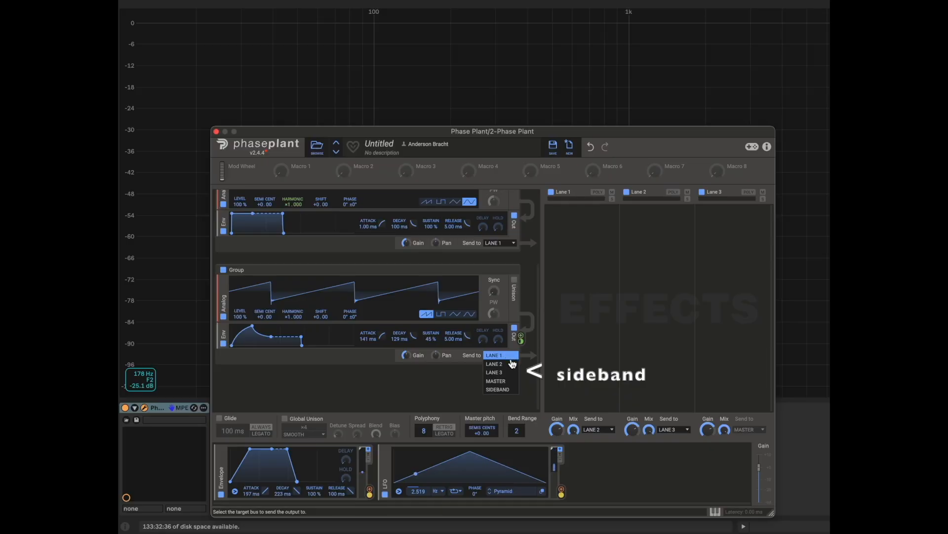
{"action": "left_click", "coordinate": [499, 389]}
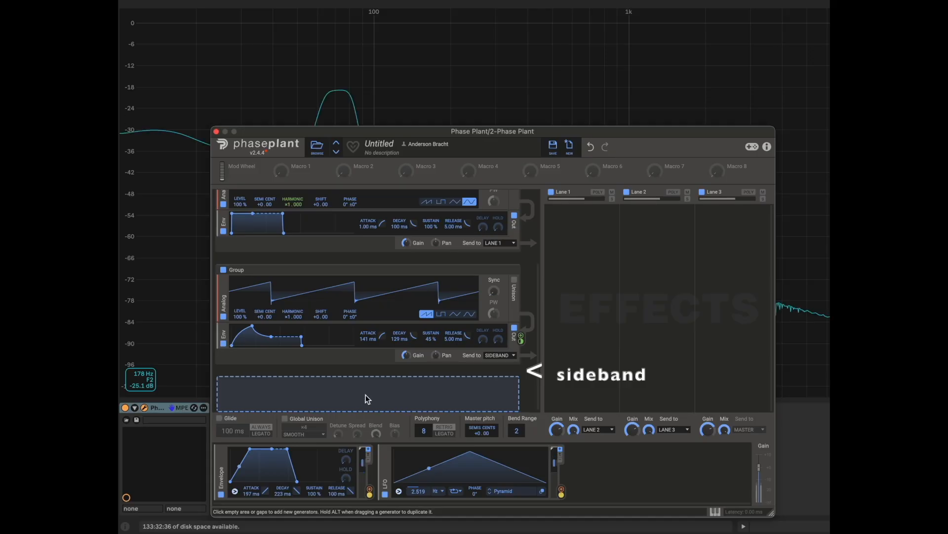
{"action": "left_click_drag", "start_coordinate": [251, 325], "coordinate": [301, 326]}
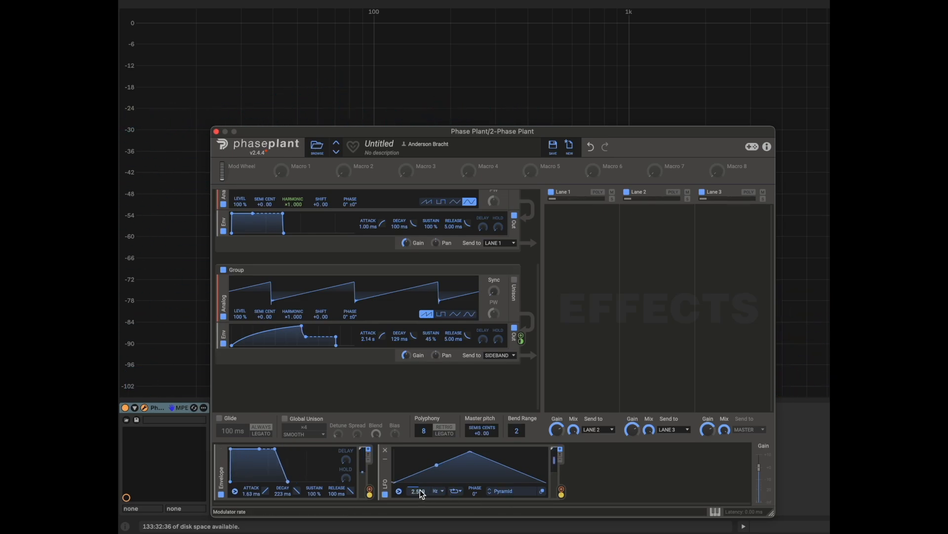
- Set the LFO rate to 7.660 Hz and shorten the sawtooth group's envelope attack to 58.8 ms
{"action": "left_click_drag", "start_coordinate": [418, 490], "coordinate": [418, 495]}
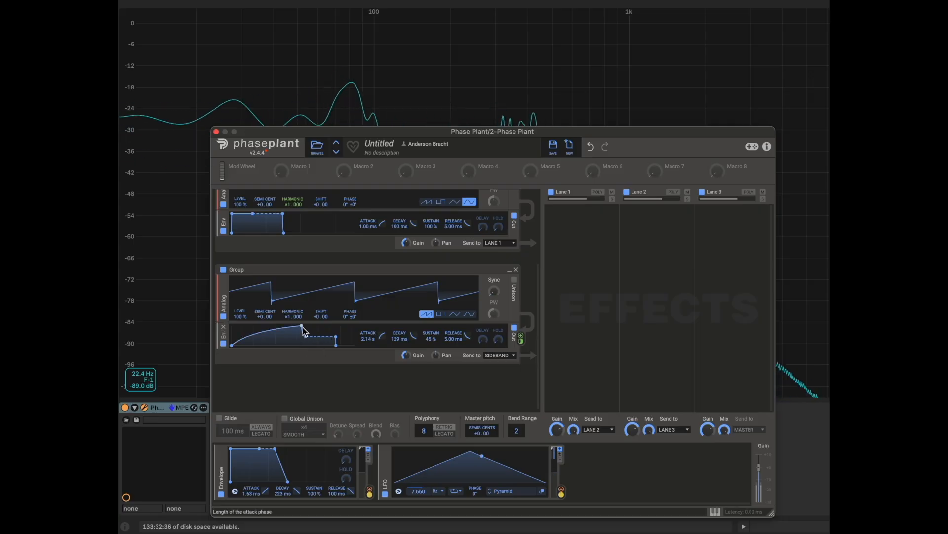
{"action": "left_click_drag", "start_coordinate": [262, 325], "coordinate": [242, 325]}
{"action": "mouse_move", "coordinate": [419, 358]}
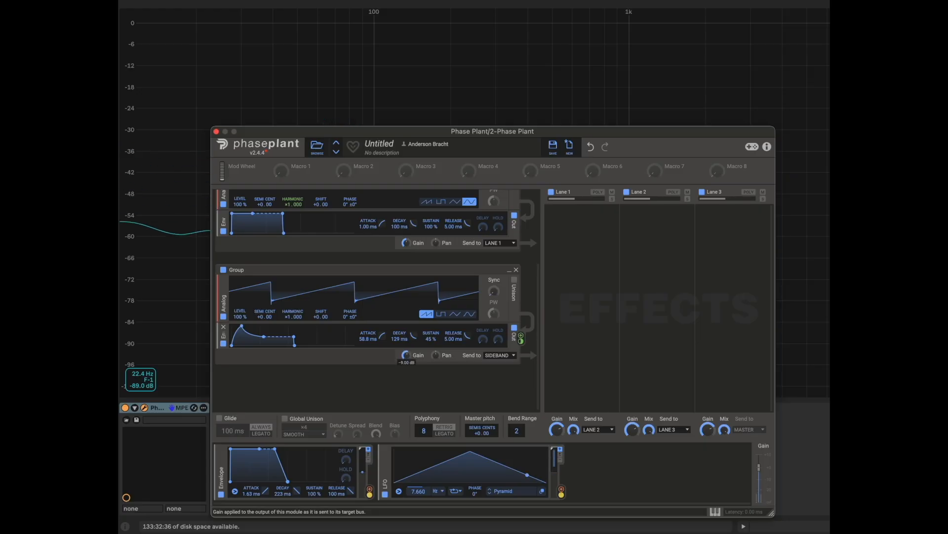